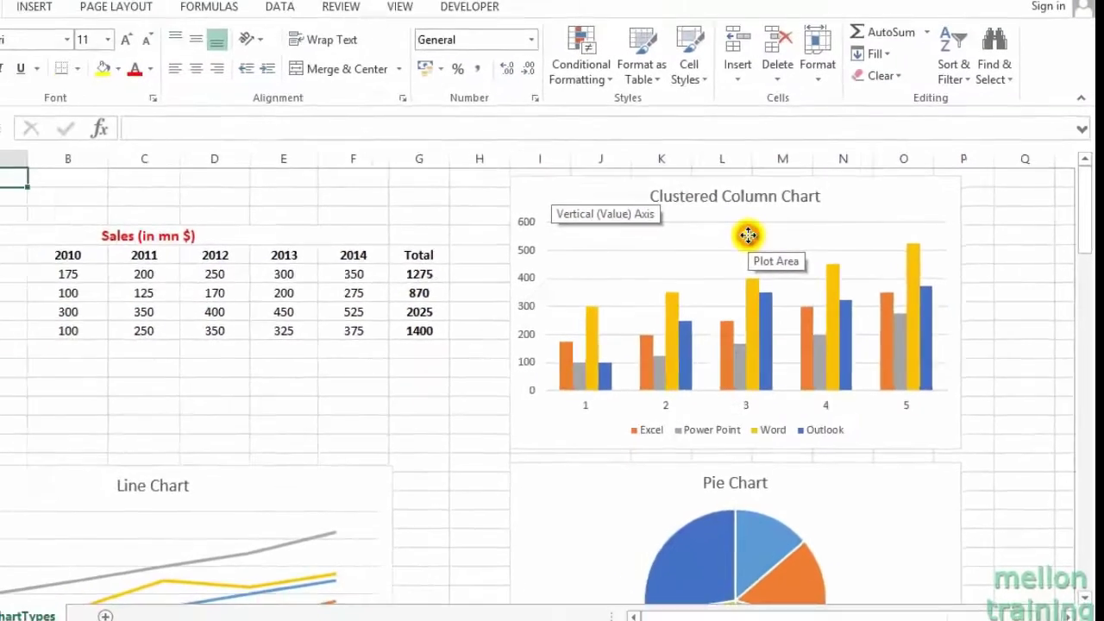
Look over the sheet's charts, selecting and deselecting the Clustered Column and Line charts
left_click(786, 249)
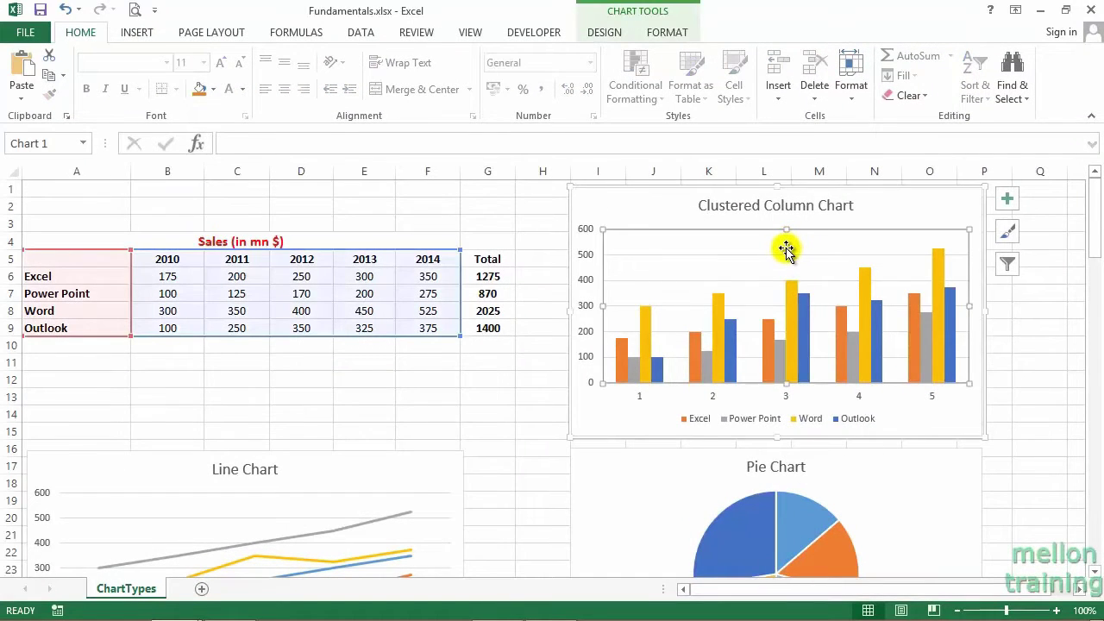
scroll(514, 382, "down", 1)
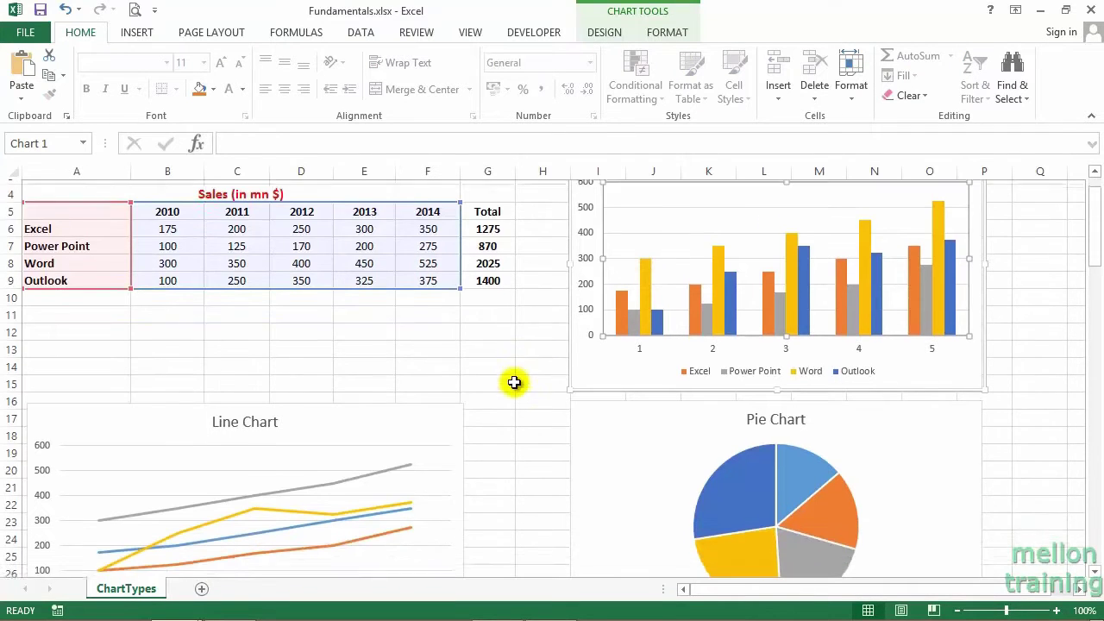
scroll(518, 383, "down", 1)
scroll(517, 384, "down", 2)
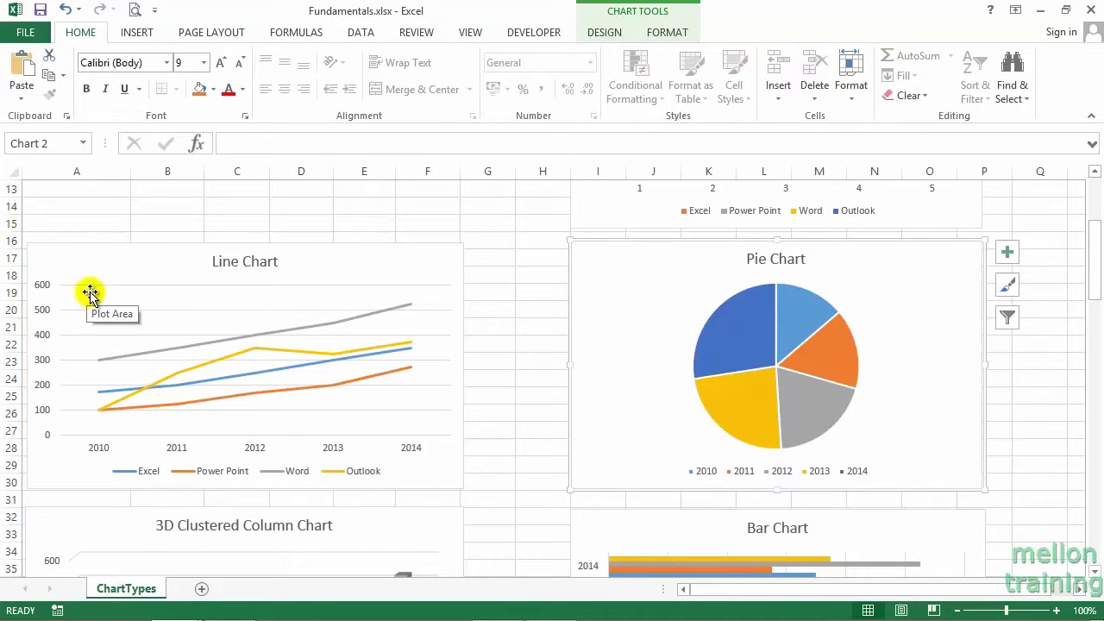
scroll(498, 345, "down", 2)
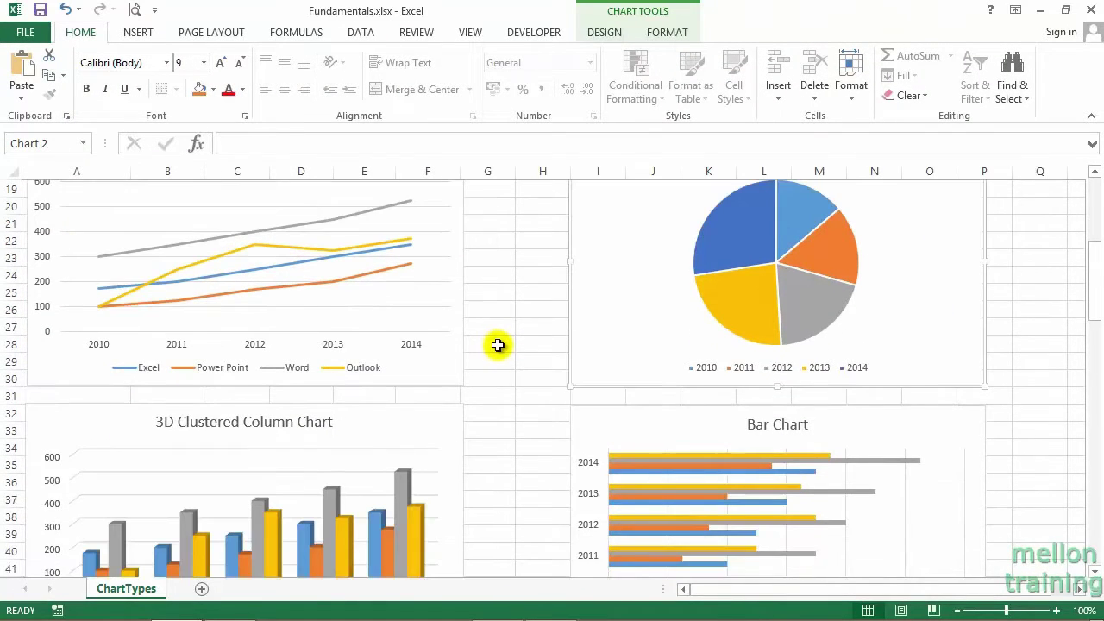
scroll(498, 345, "down", 2)
scroll(498, 345, "down", 1)
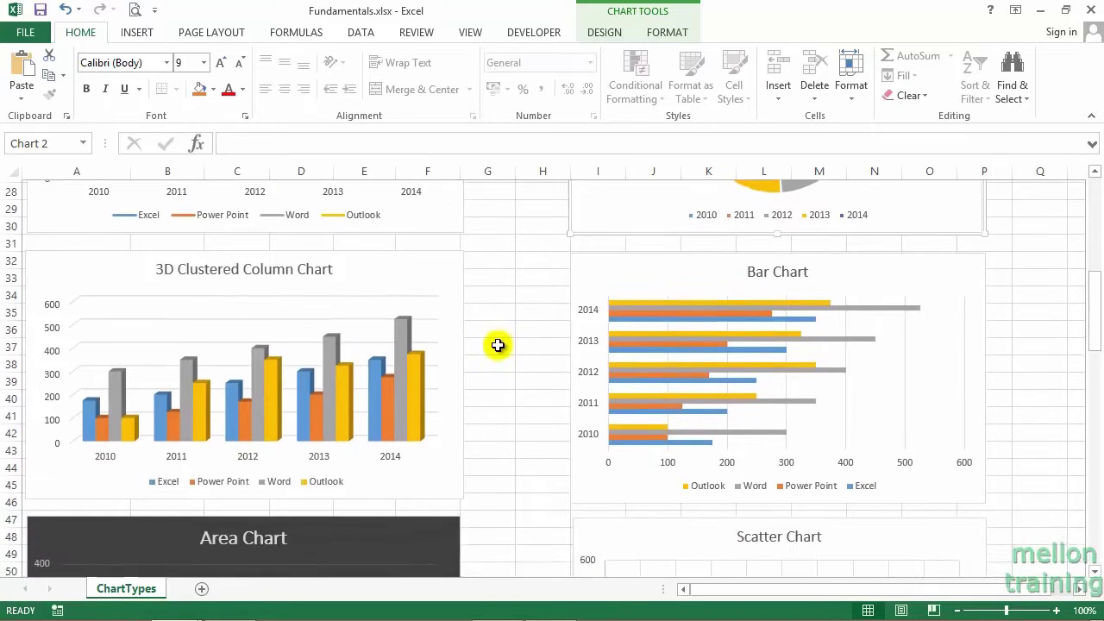
scroll(498, 345, "down", 1)
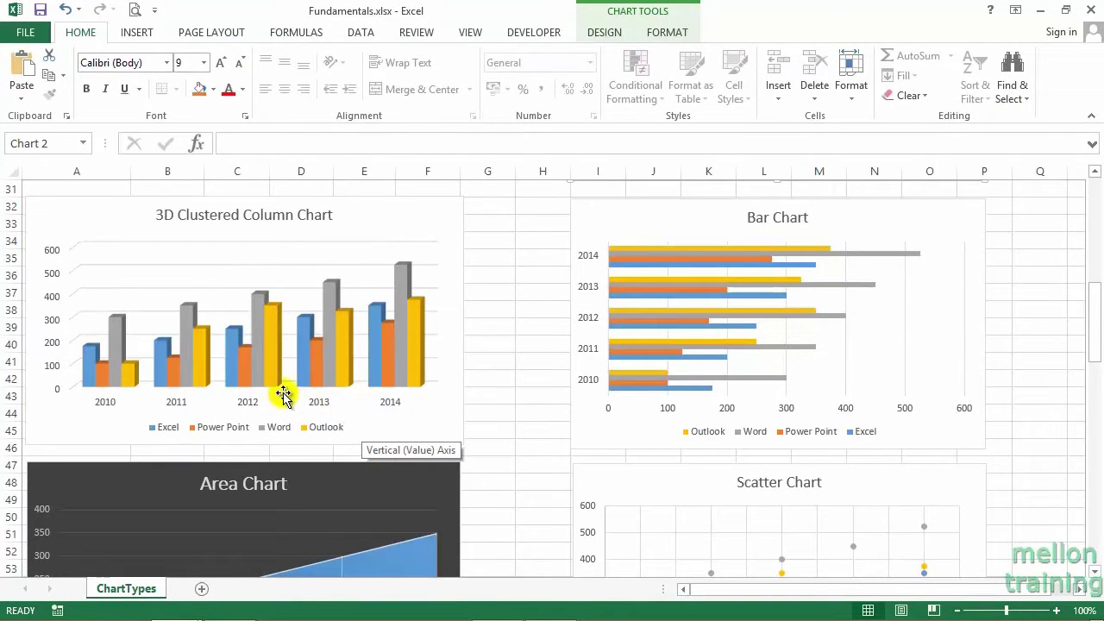
scroll(488, 359, "up", 2)
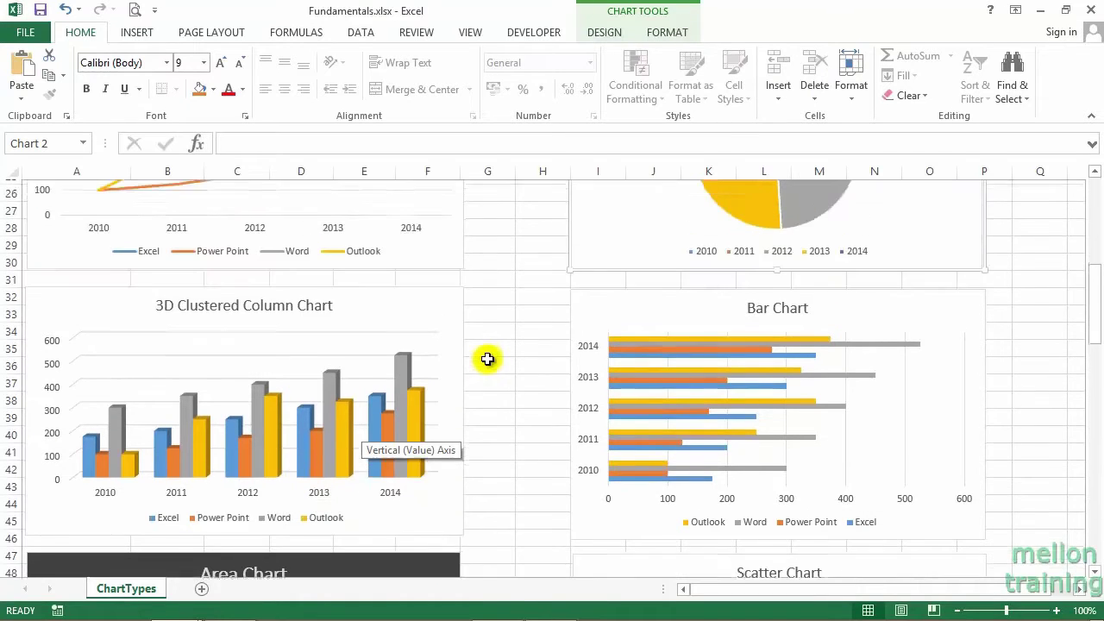
scroll(487, 358, "up", 4)
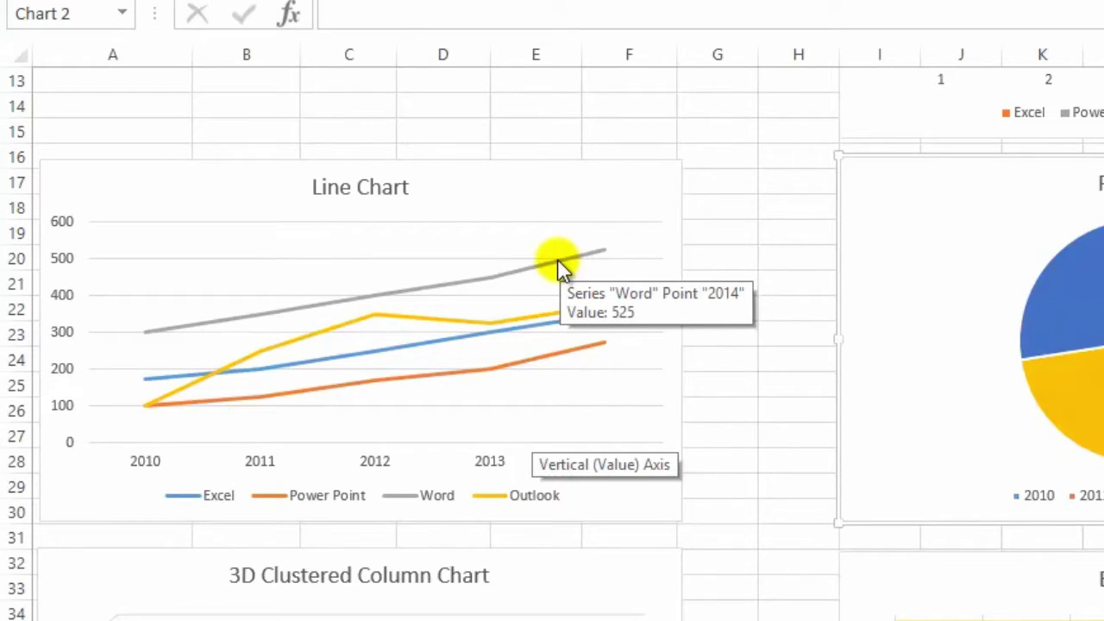
left_click(722, 249)
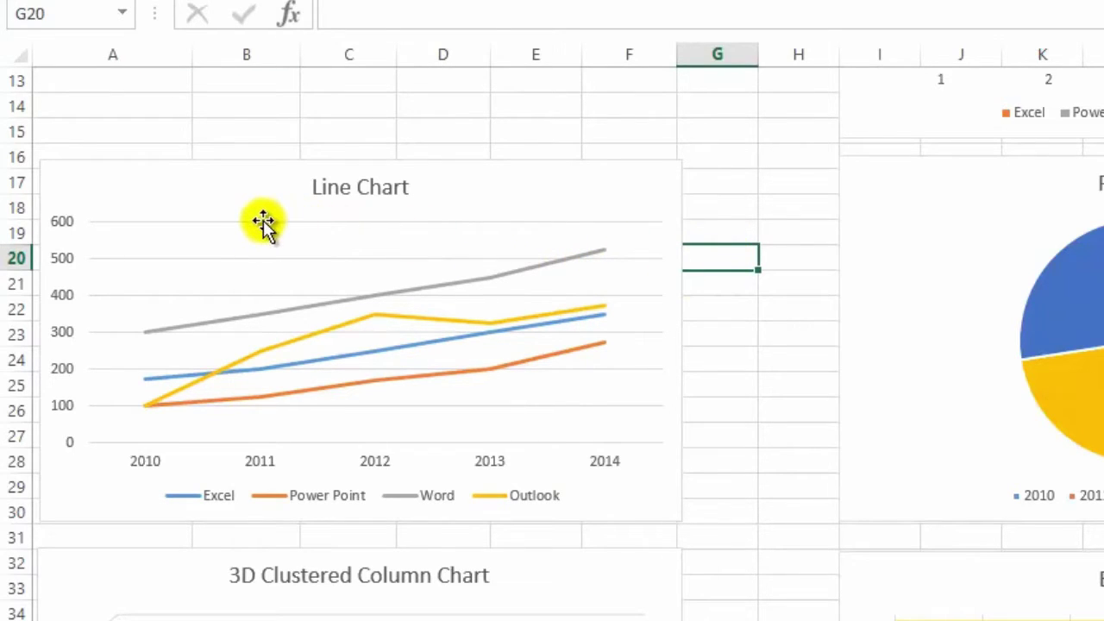
left_click(184, 220)
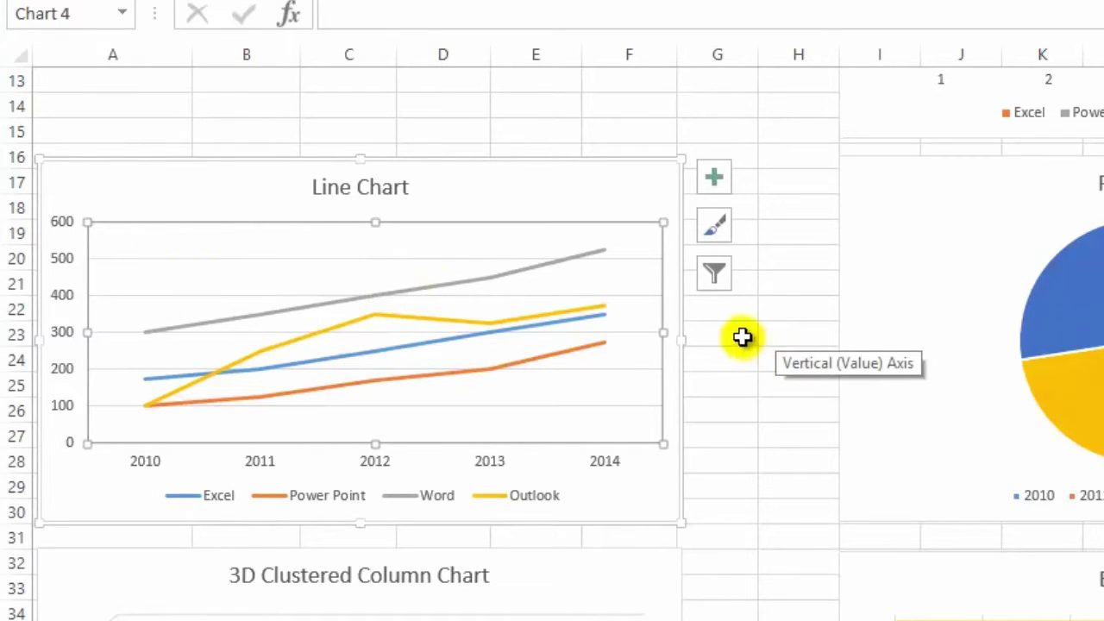
left_click(741, 338)
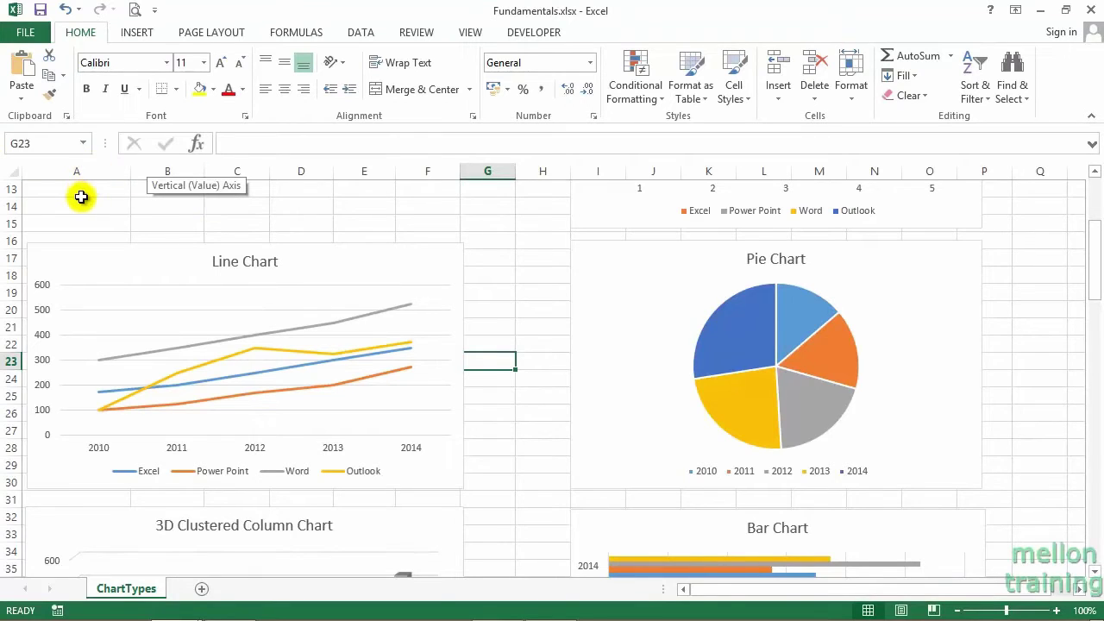
Back at the top, check the Clustered Column Chart's context menu, then show Chart Tools Format
scroll(80, 197, "up", 2)
scroll(80, 196, "up", 1)
scroll(82, 196, "up", 1)
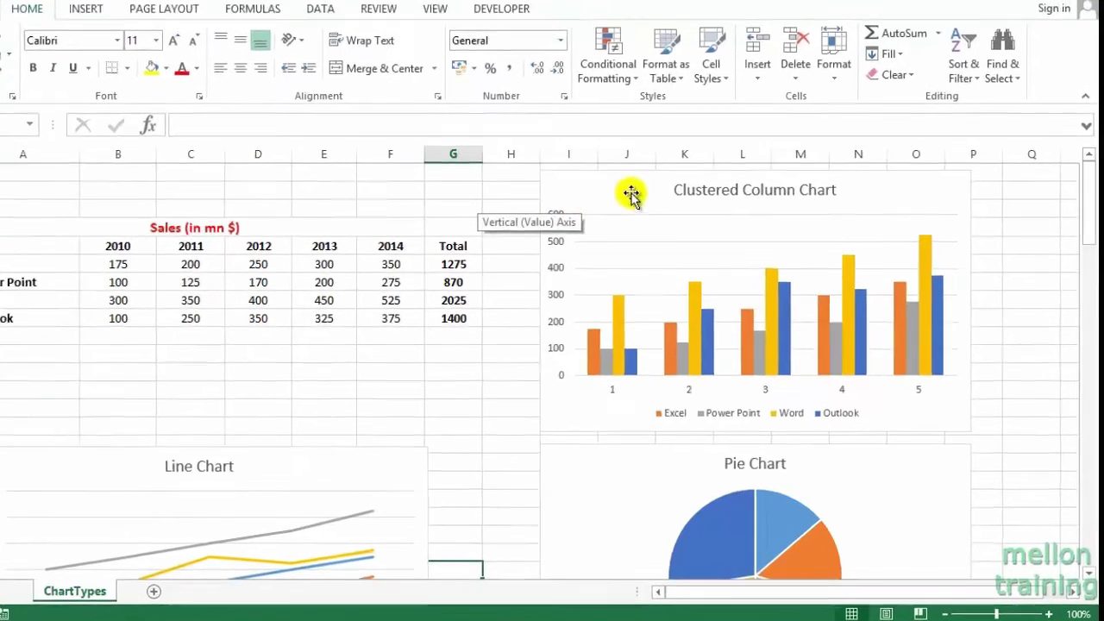
right_click(667, 211)
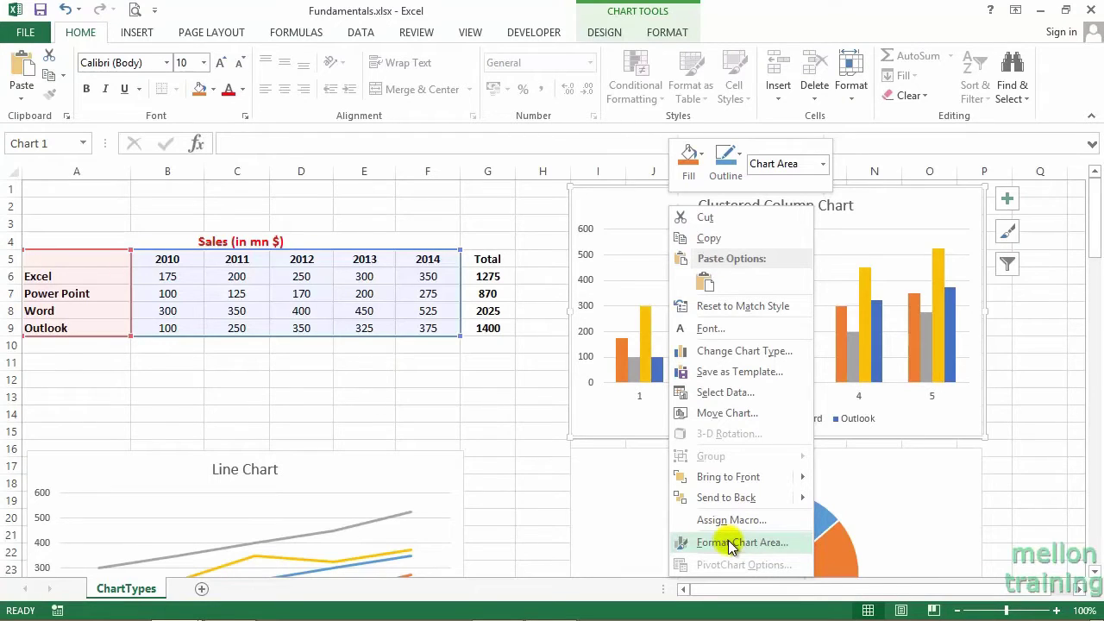
left_click(623, 206)
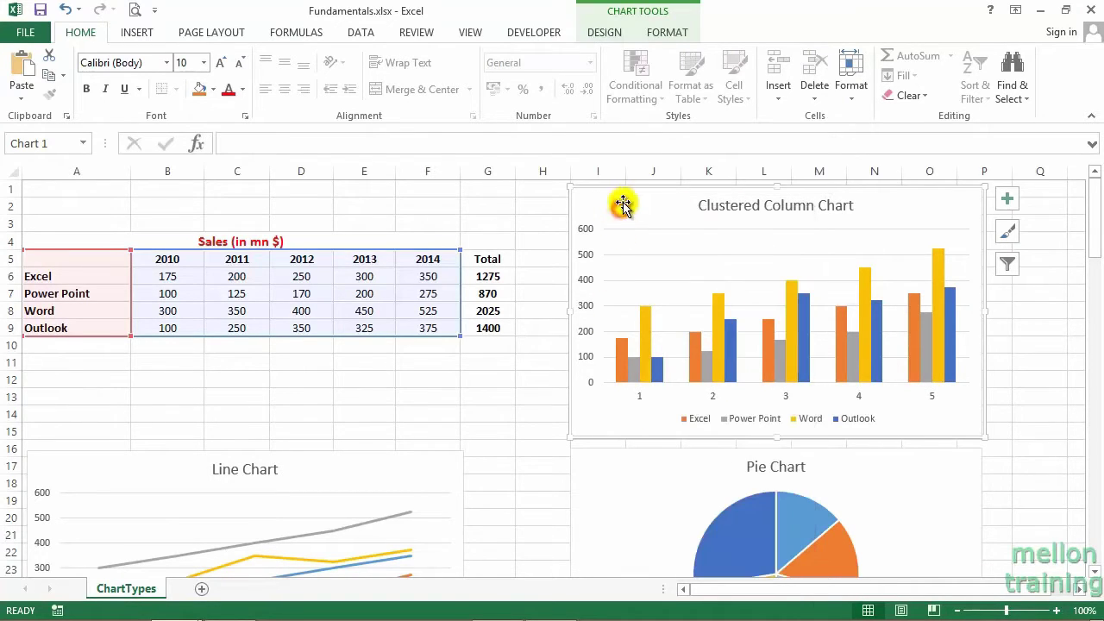
left_click(664, 39)
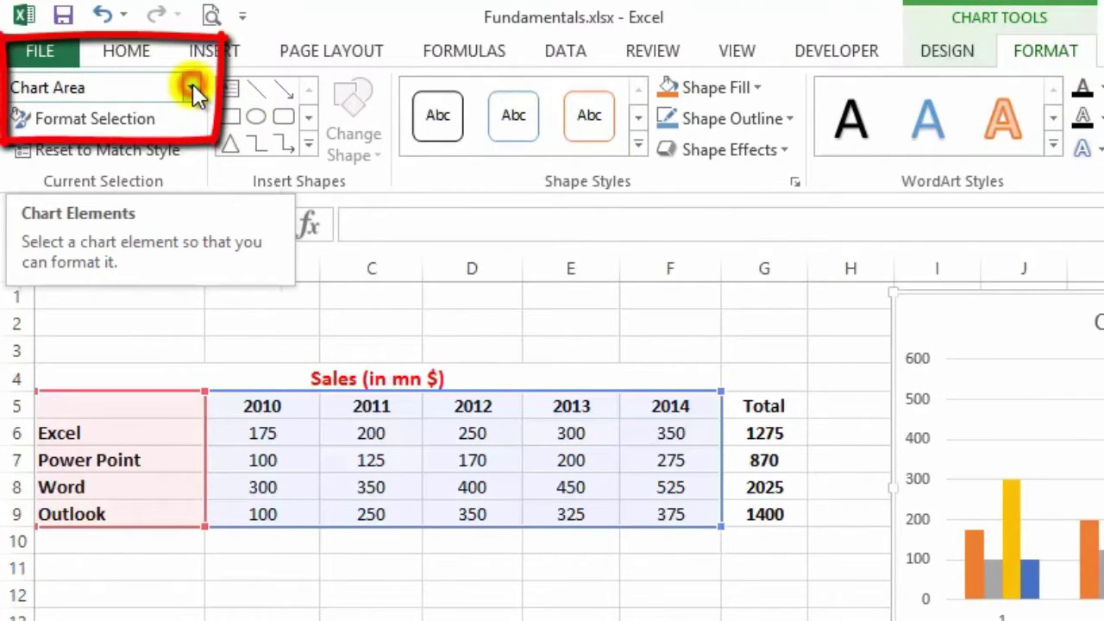
Pick Legend from the Chart Elements list in the Current Selection group
left_click(192, 85)
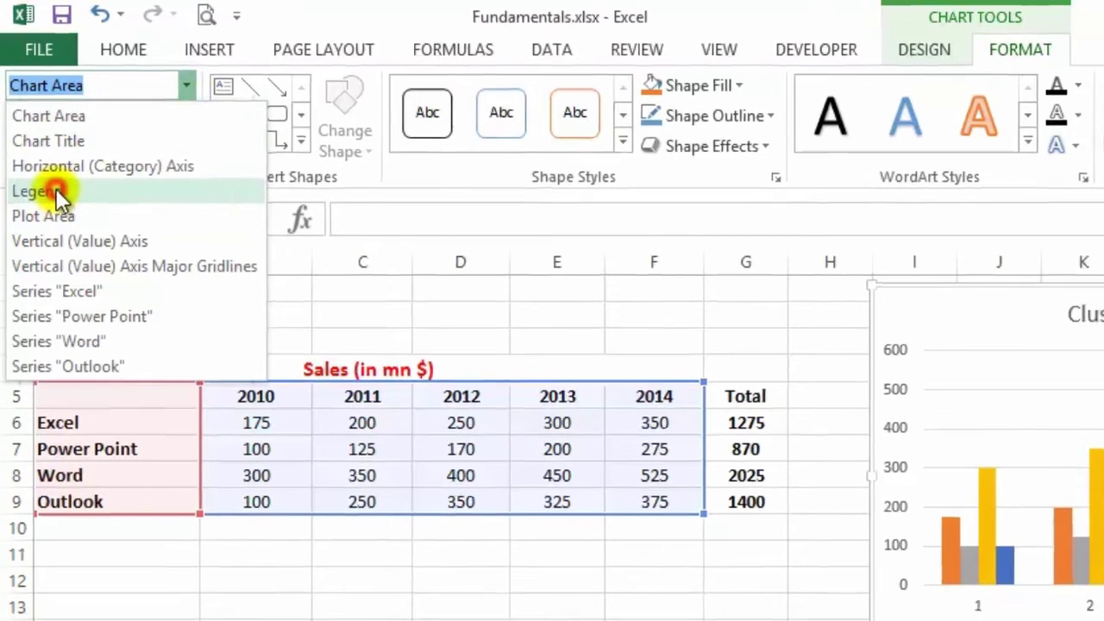
left_click(57, 193)
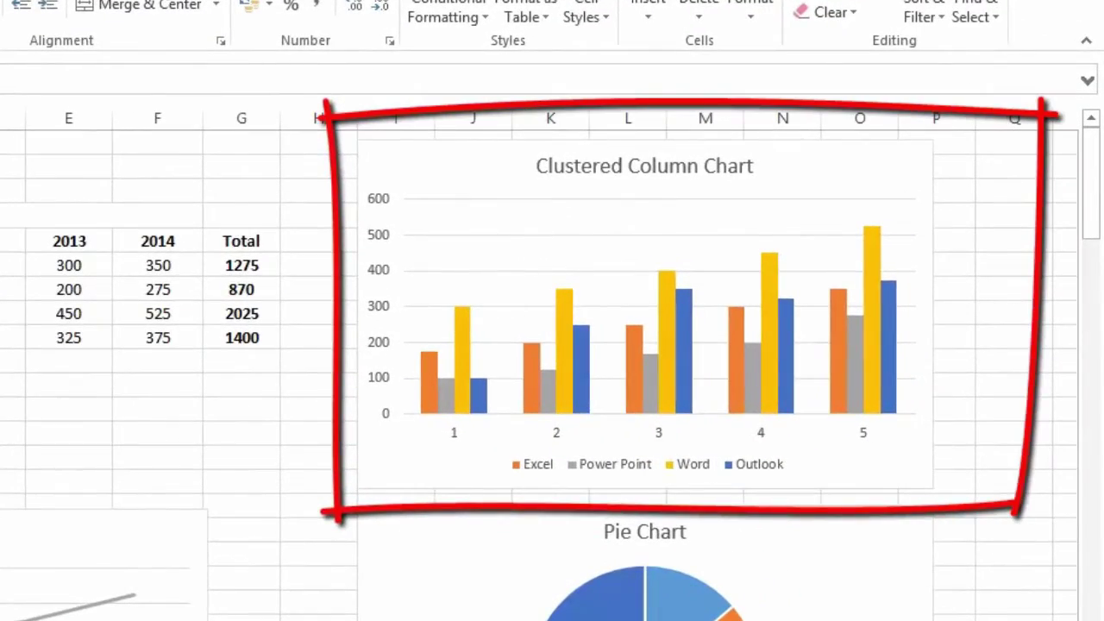
left_click(403, 156)
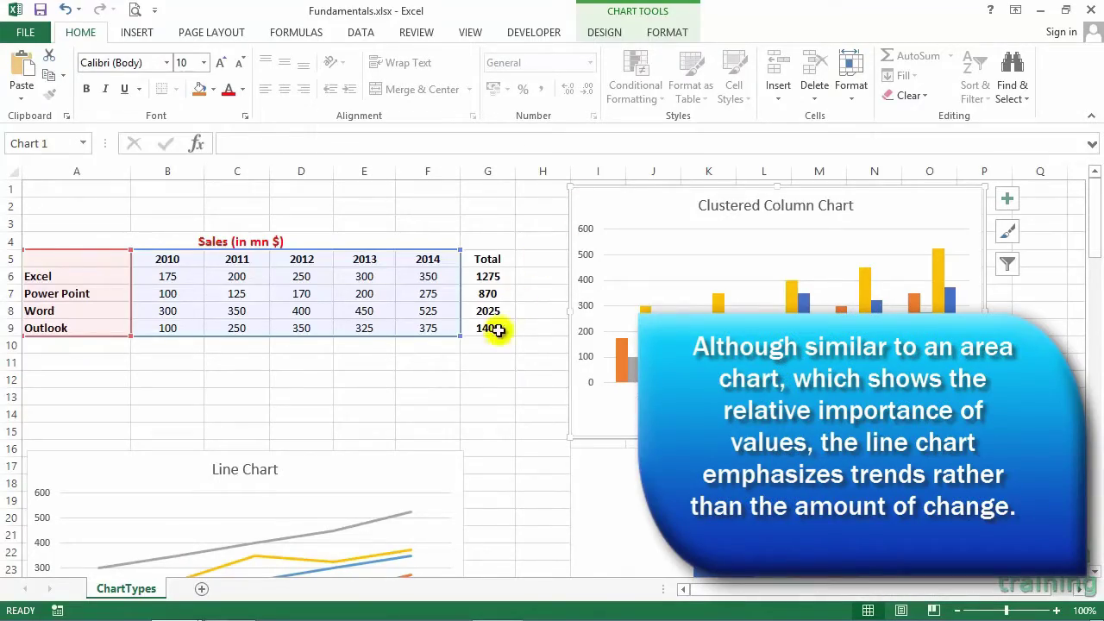
scroll(483, 449, "down", 3)
scroll(483, 449, "down", 1)
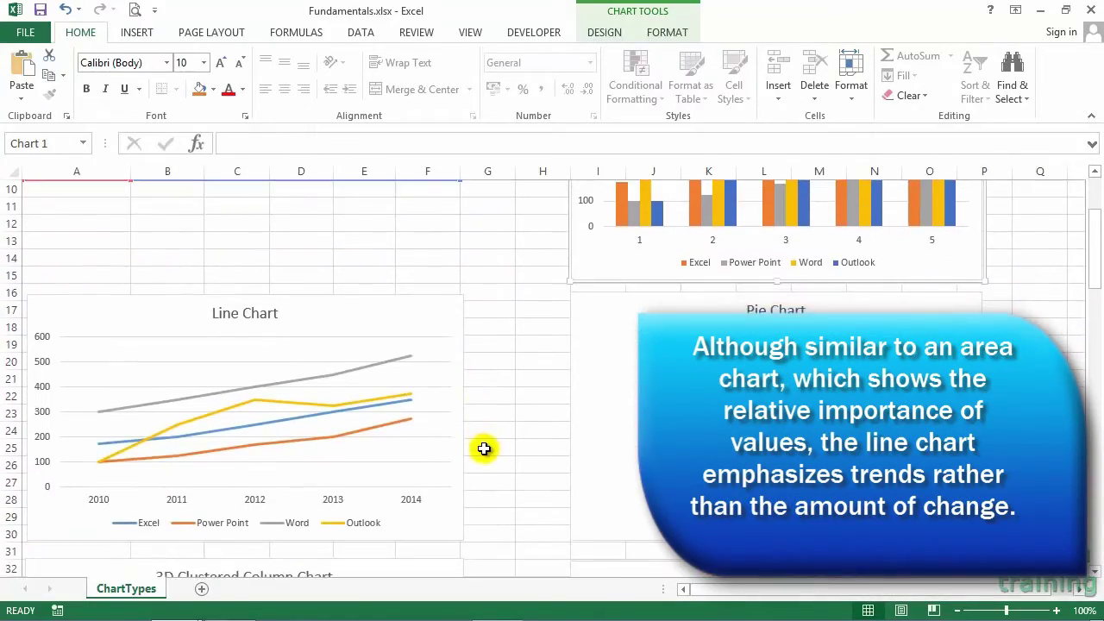
scroll(483, 449, "down", 1)
left_click(610, 209)
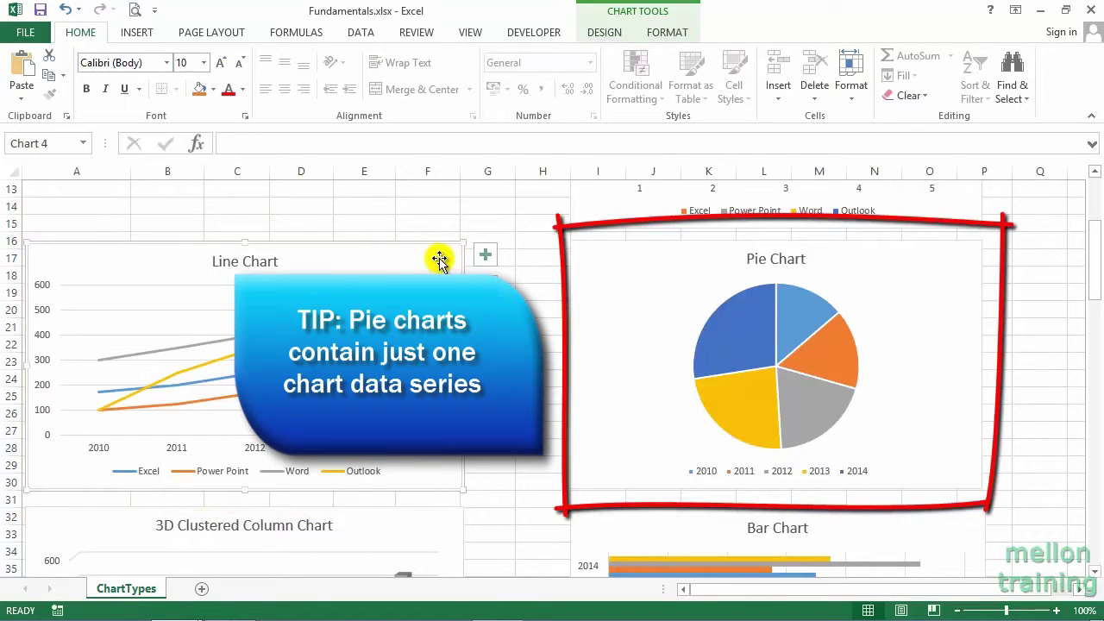
left_click(586, 256)
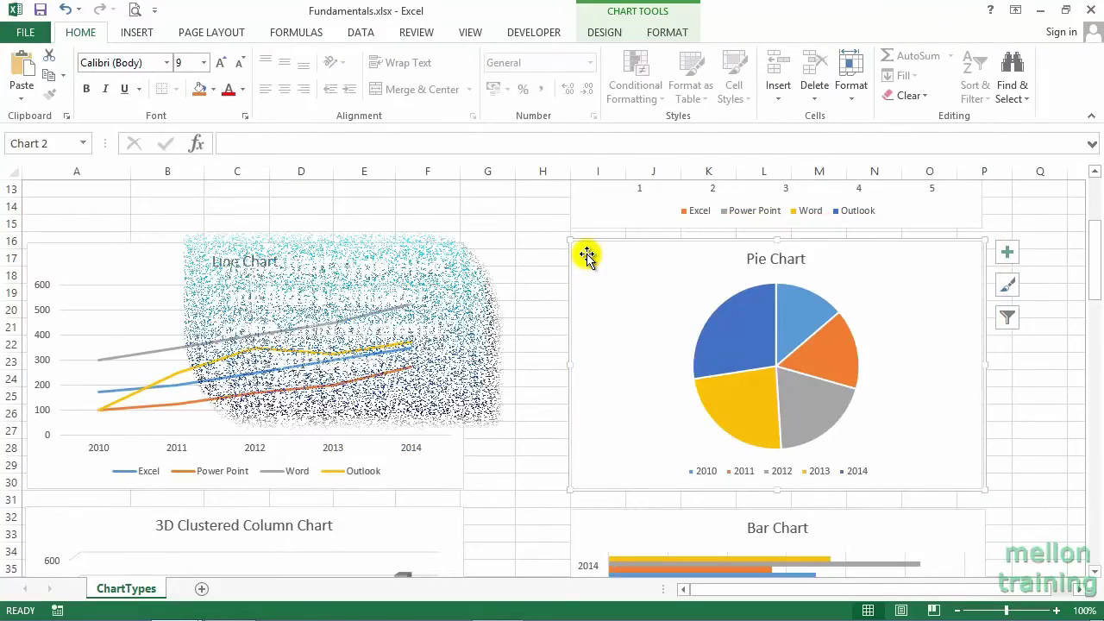
scroll(511, 340, "down", 2)
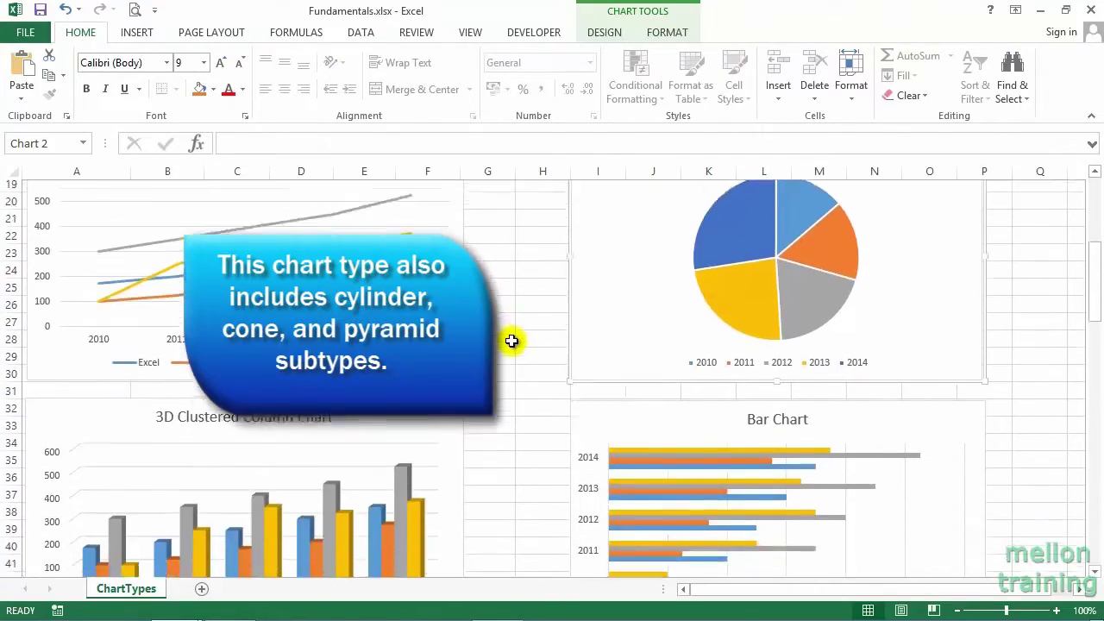
scroll(512, 336, "down", 3)
scroll(511, 333, "down", 1)
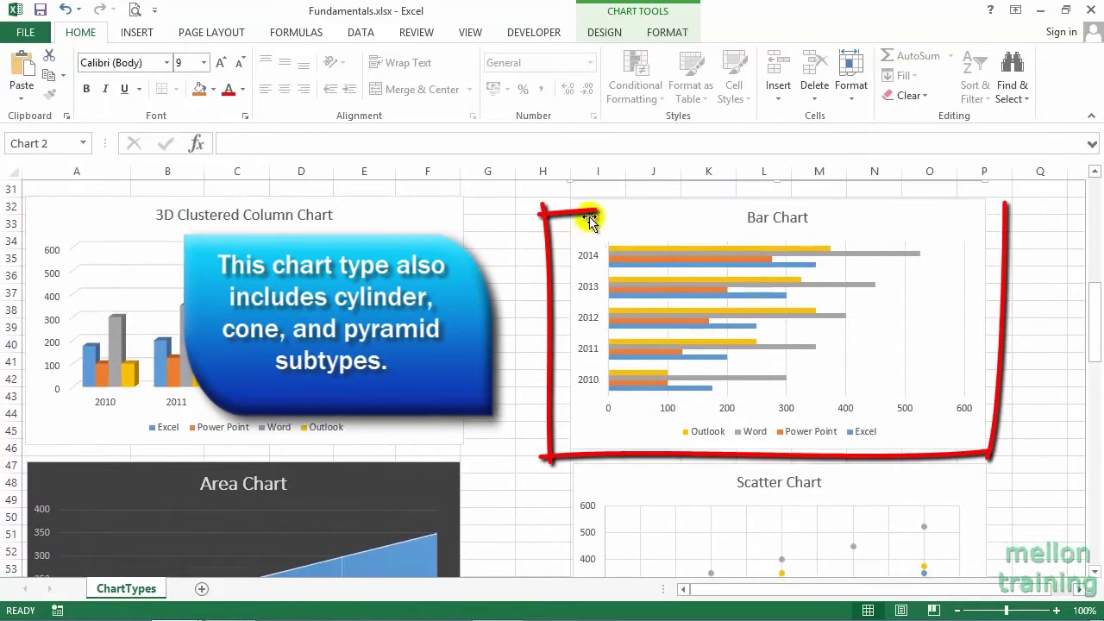
left_click(593, 216)
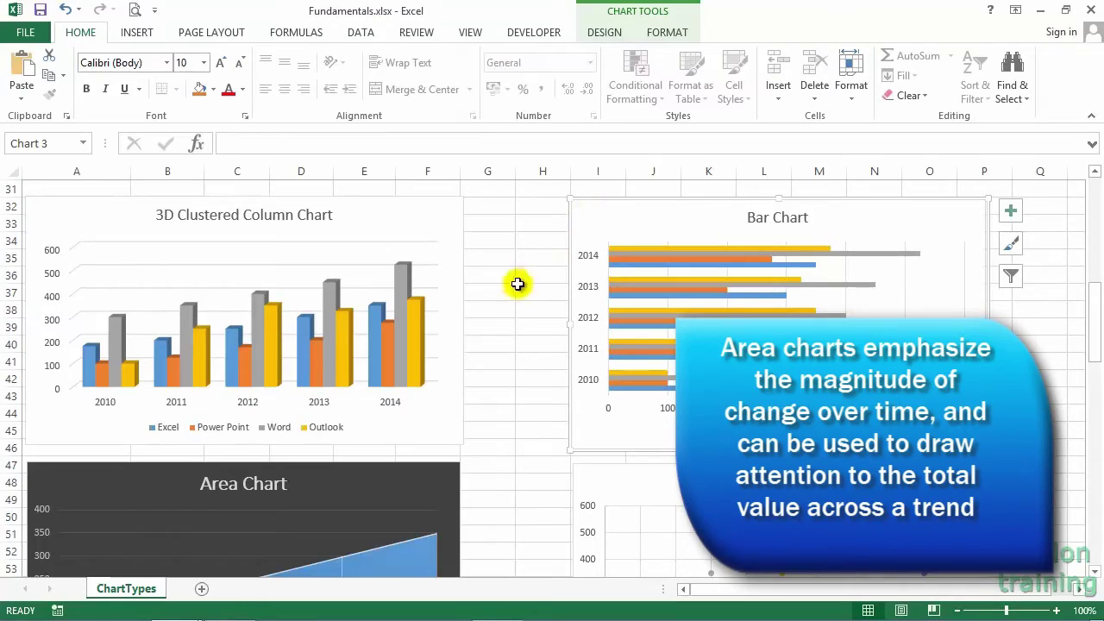
scroll(510, 367, "down", 2)
scroll(510, 367, "down", 2)
scroll(511, 367, "down", 1)
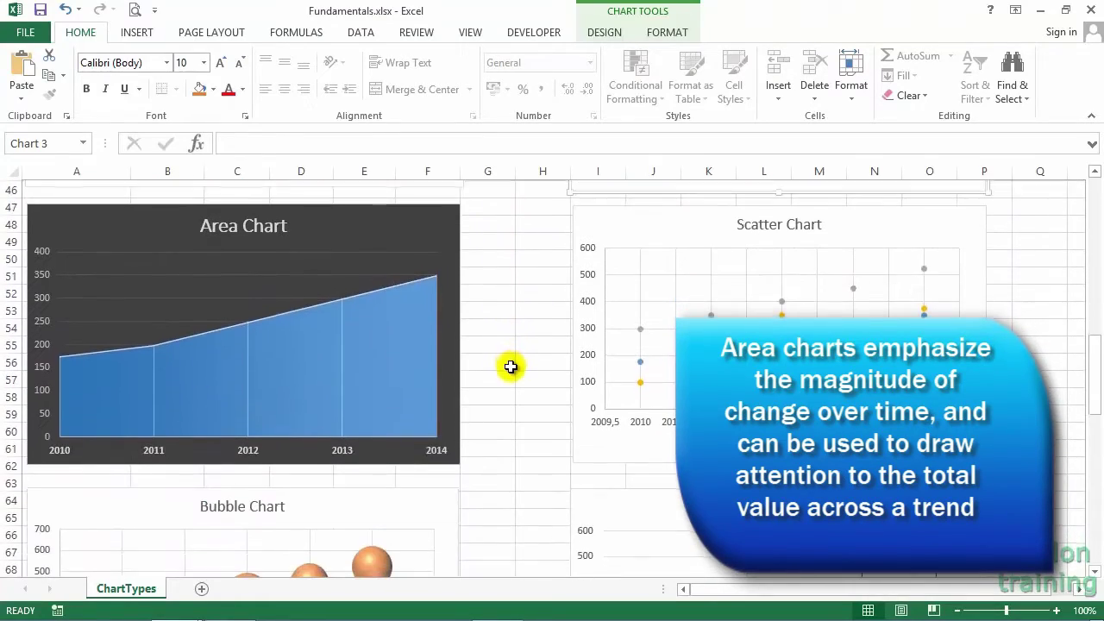
left_click(437, 218)
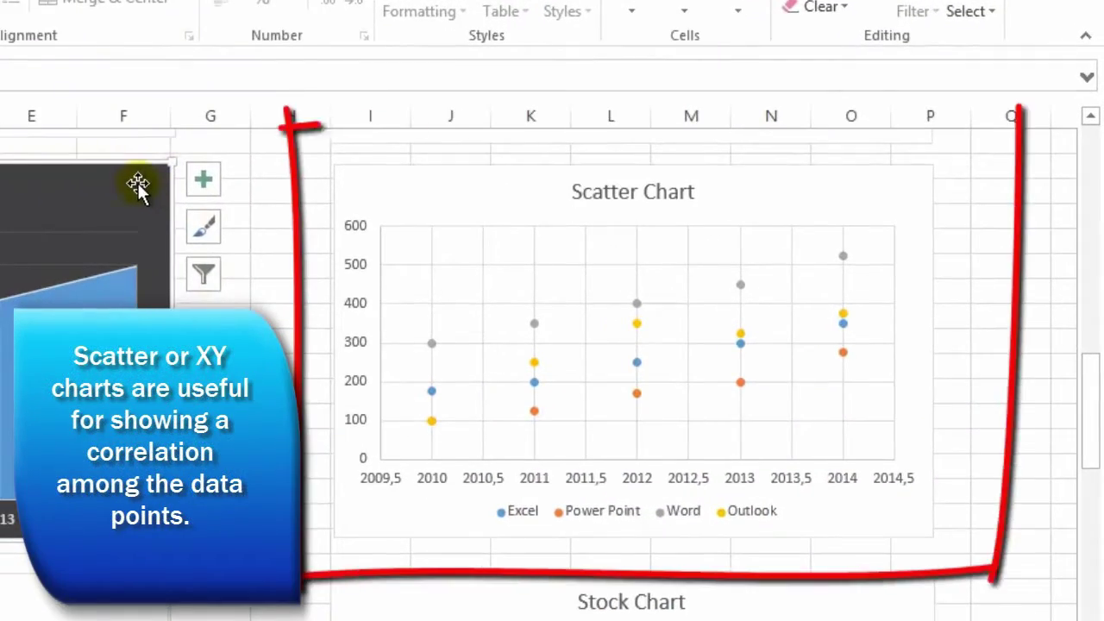
left_click(393, 192)
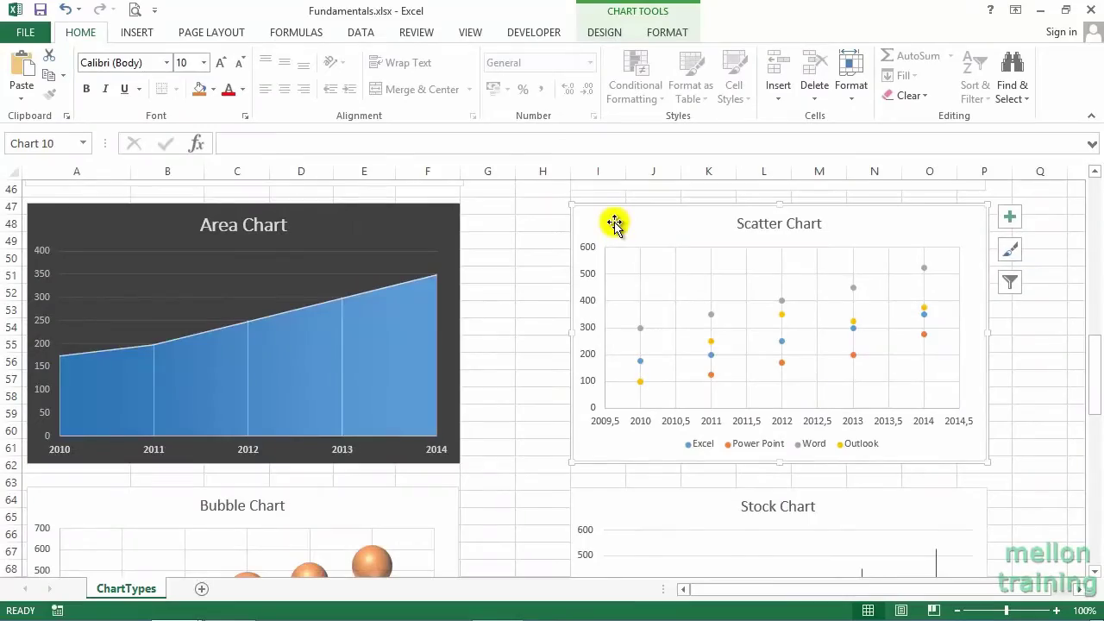
scroll(534, 325, "down", 2)
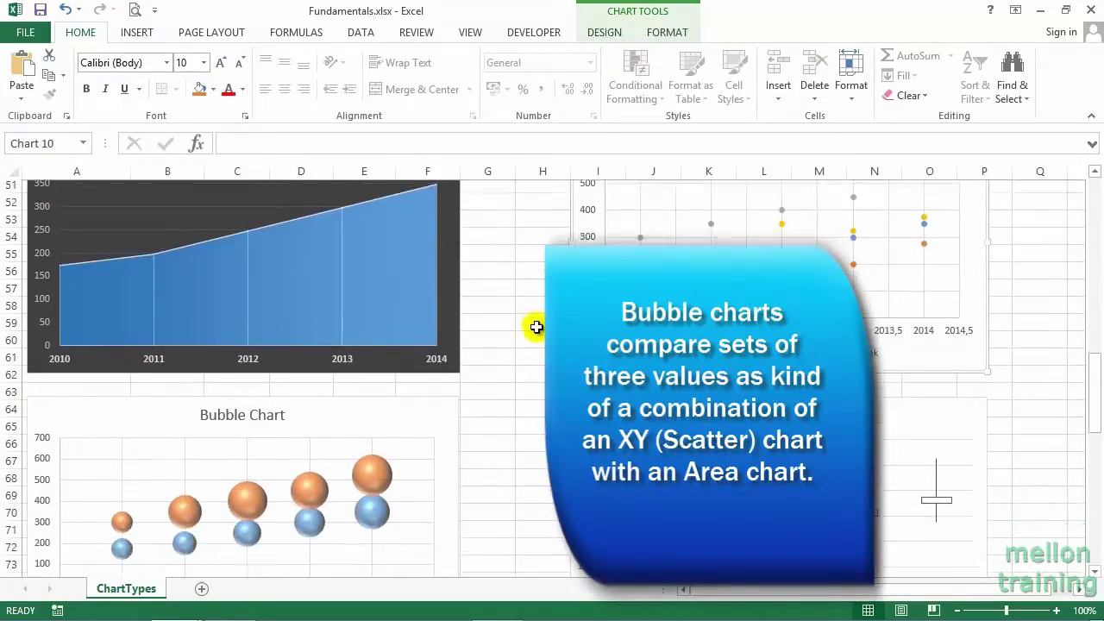
scroll(536, 327, "down", 1)
scroll(536, 325, "down", 1)
scroll(535, 324, "down", 1)
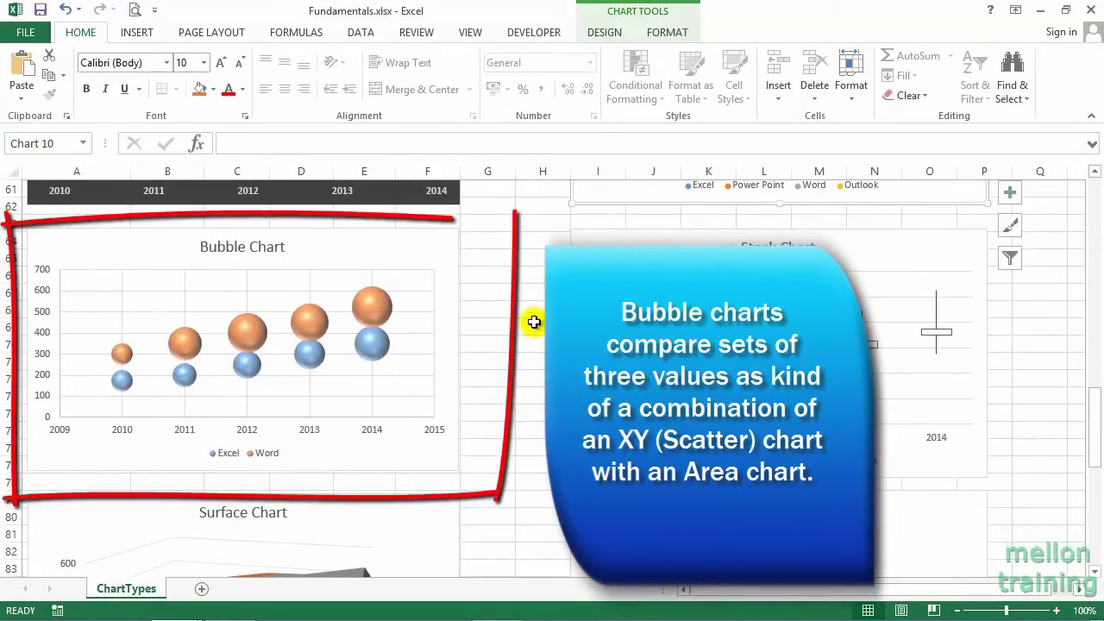
left_click(419, 244)
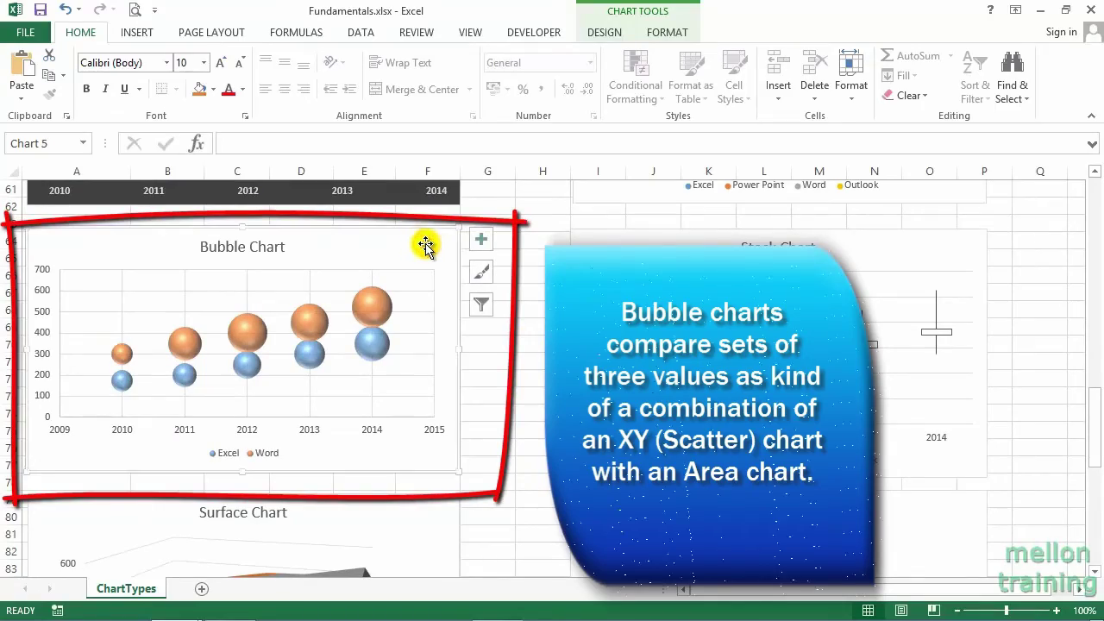
left_click(600, 243)
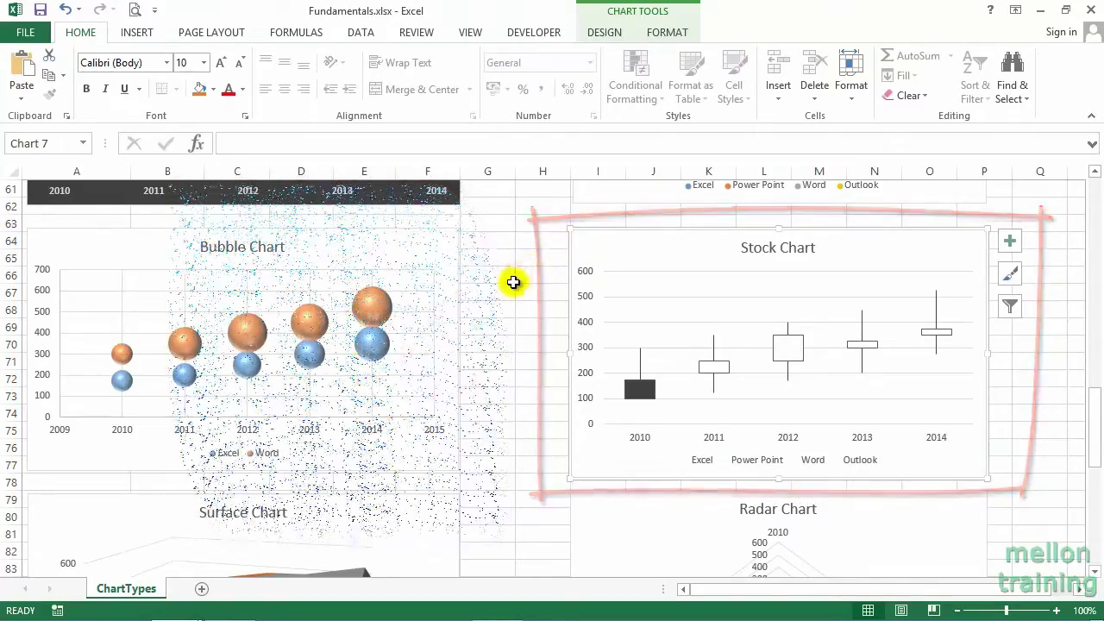
scroll(512, 280, "down", 4)
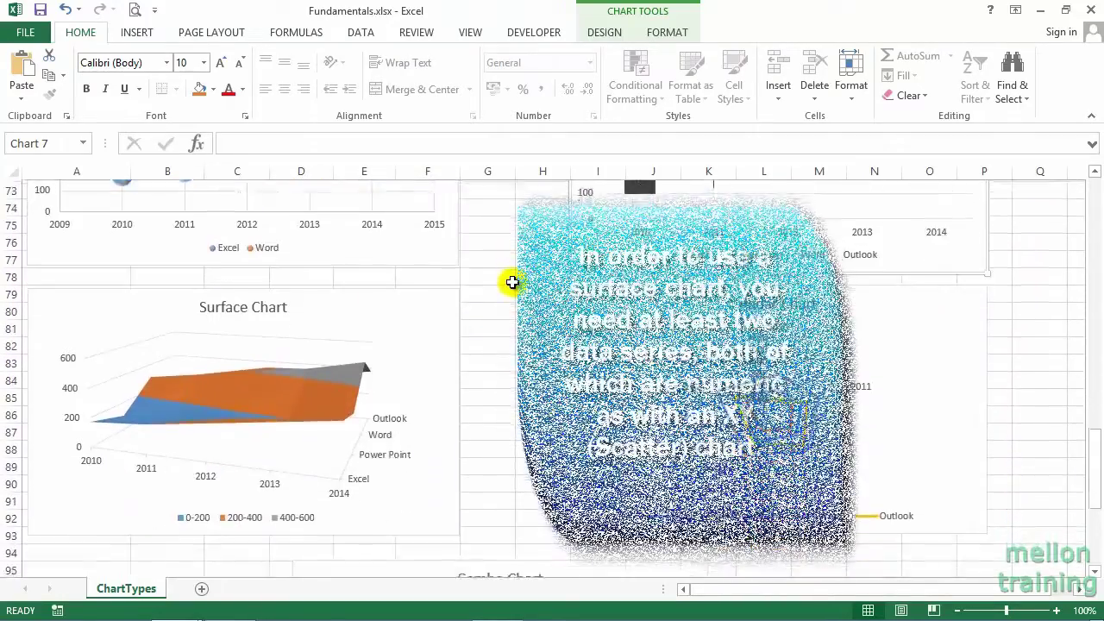
scroll(513, 280, "down", 1)
scroll(510, 279, "down", 1)
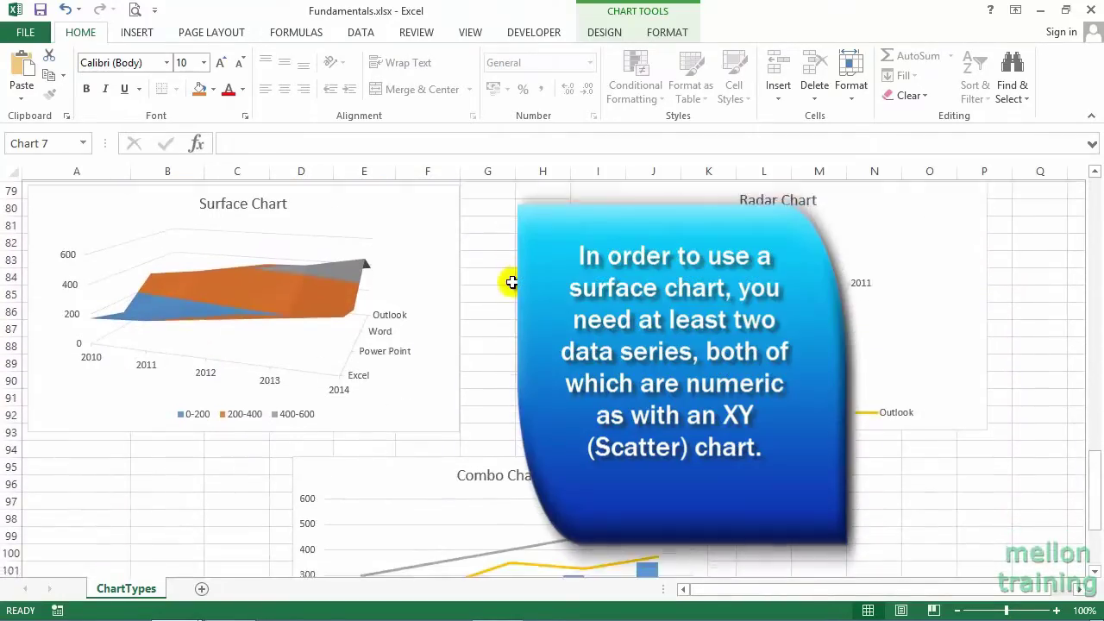
scroll(510, 279, "up", 1)
left_click(419, 257)
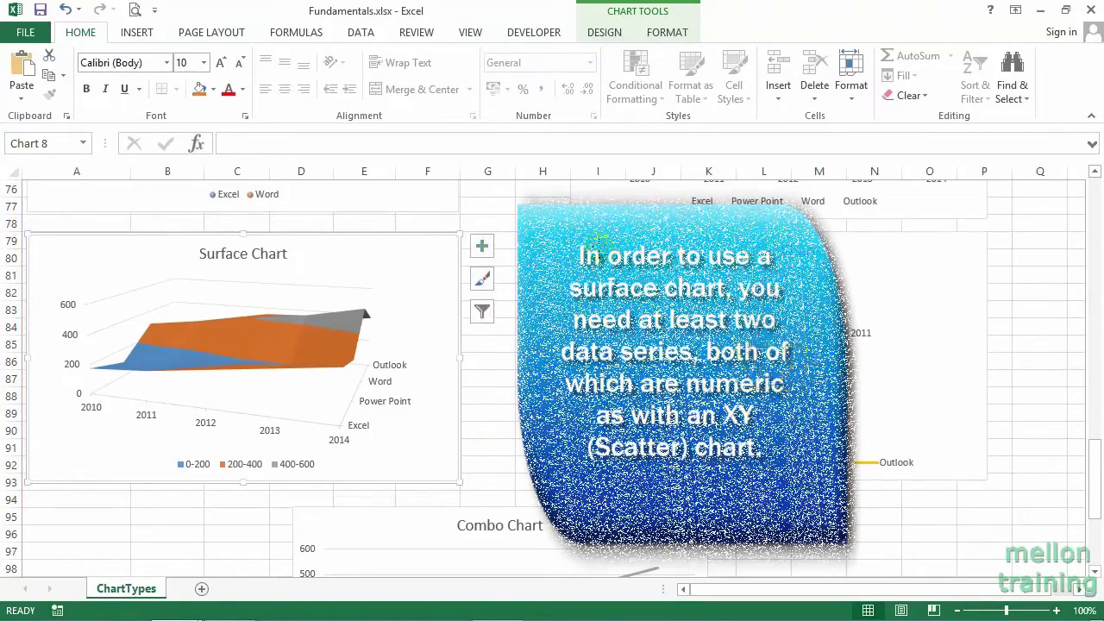
left_click(598, 249)
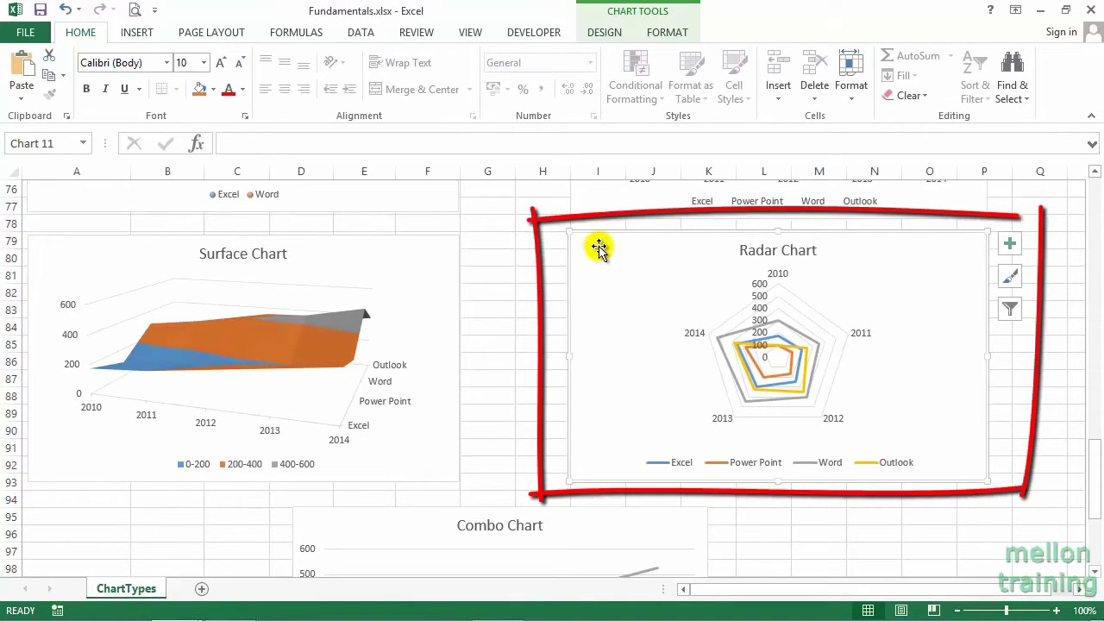
scroll(500, 284, "down", 2)
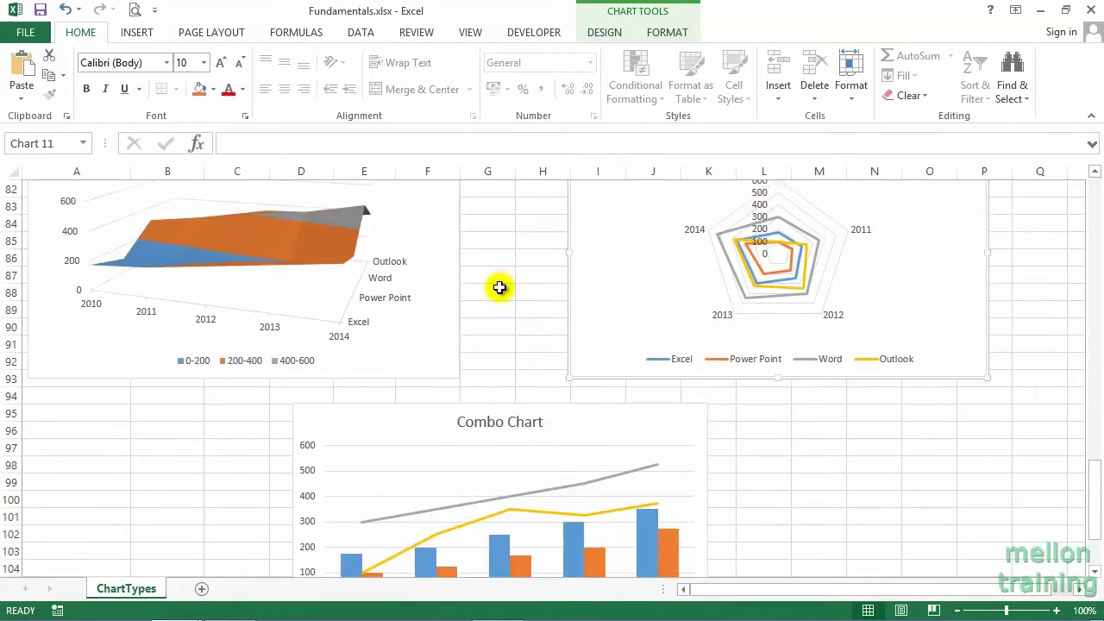
scroll(500, 285, "down", 1)
scroll(501, 286, "down", 1)
scroll(499, 287, "down", 2)
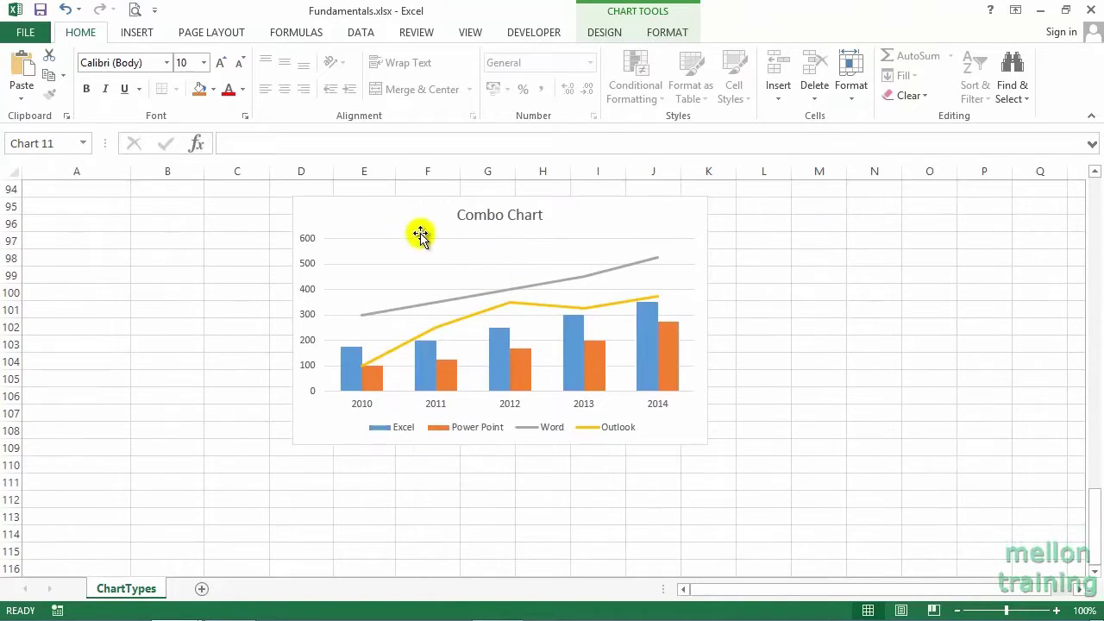
left_click(393, 215)
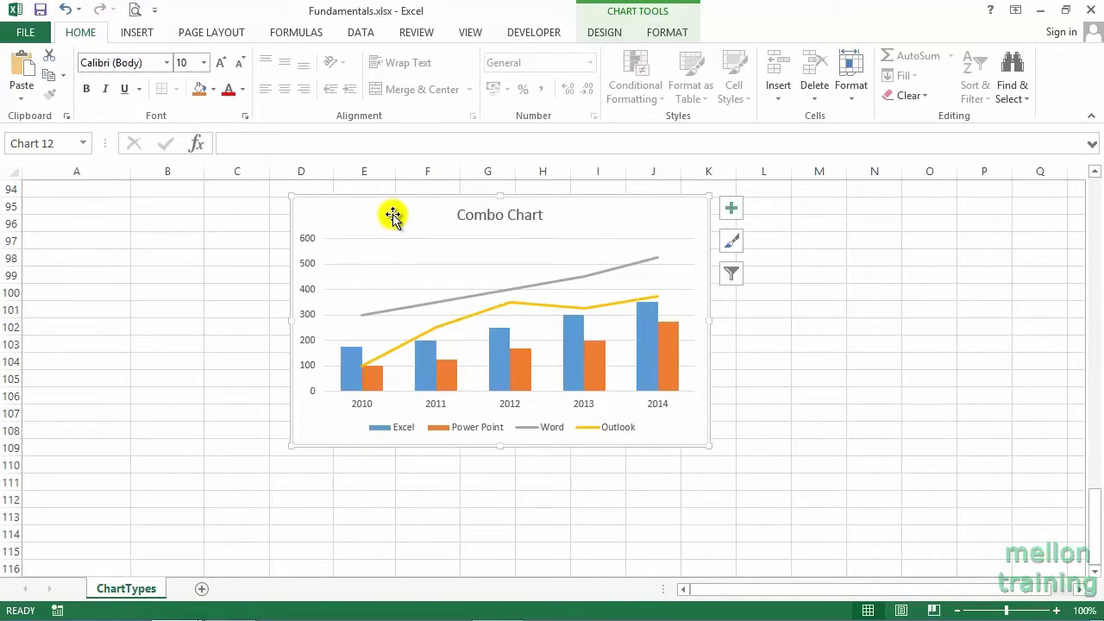
scroll(392, 216, "up", 1)
scroll(449, 259, "up", 3)
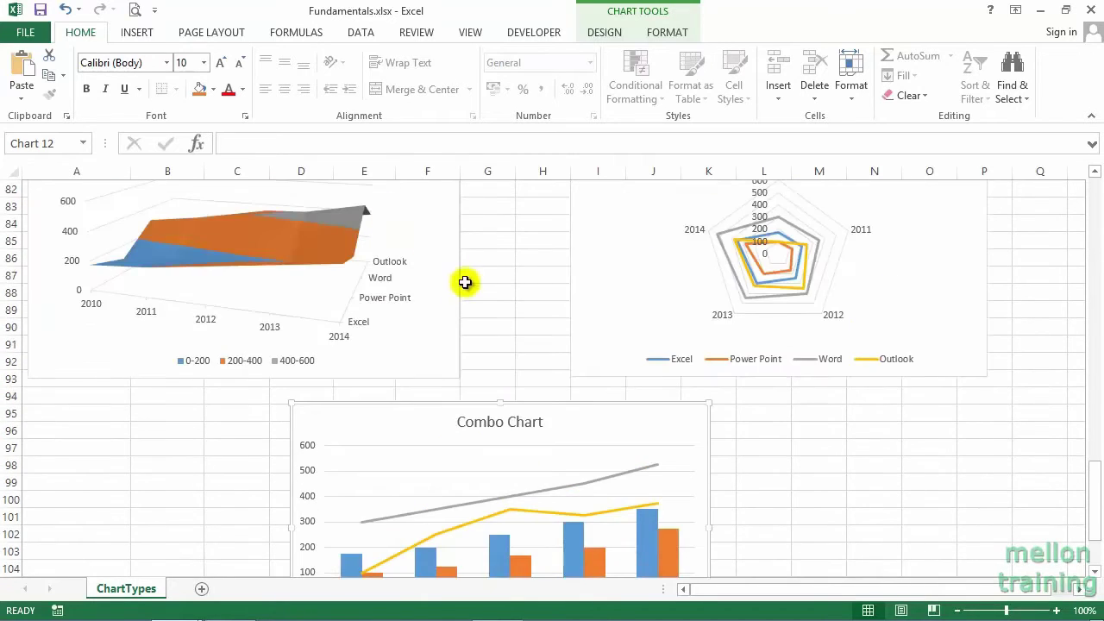
scroll(478, 293, "up", 4)
scroll(501, 336, "up", 2)
scroll(507, 347, "up", 3)
scroll(507, 349, "up", 4)
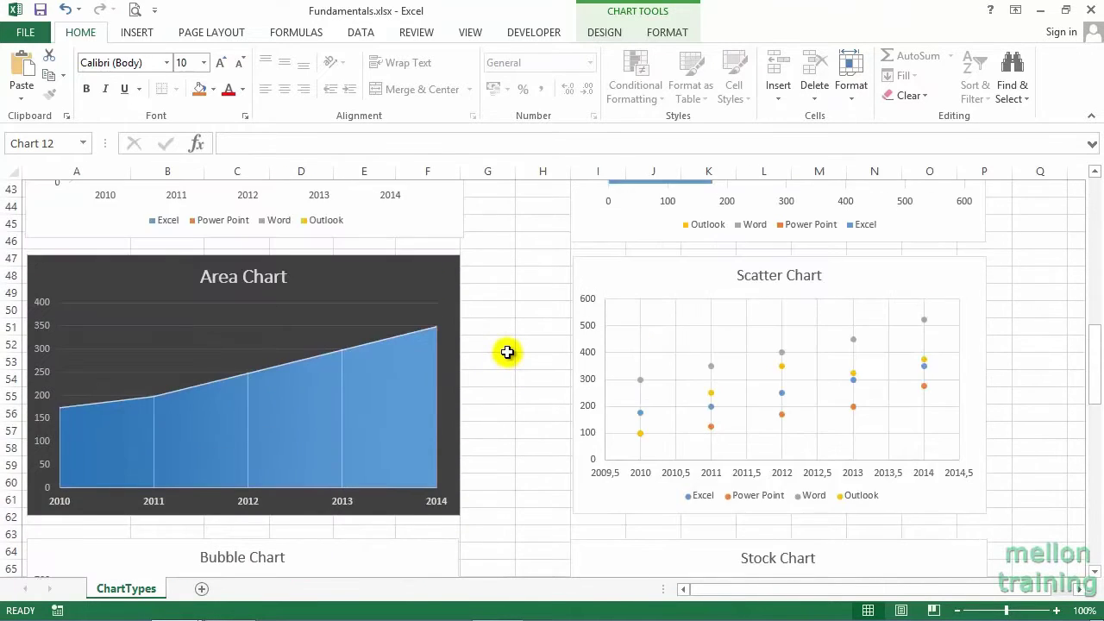
scroll(507, 350, "up", 5)
scroll(507, 352, "up", 5)
scroll(507, 352, "up", 4)
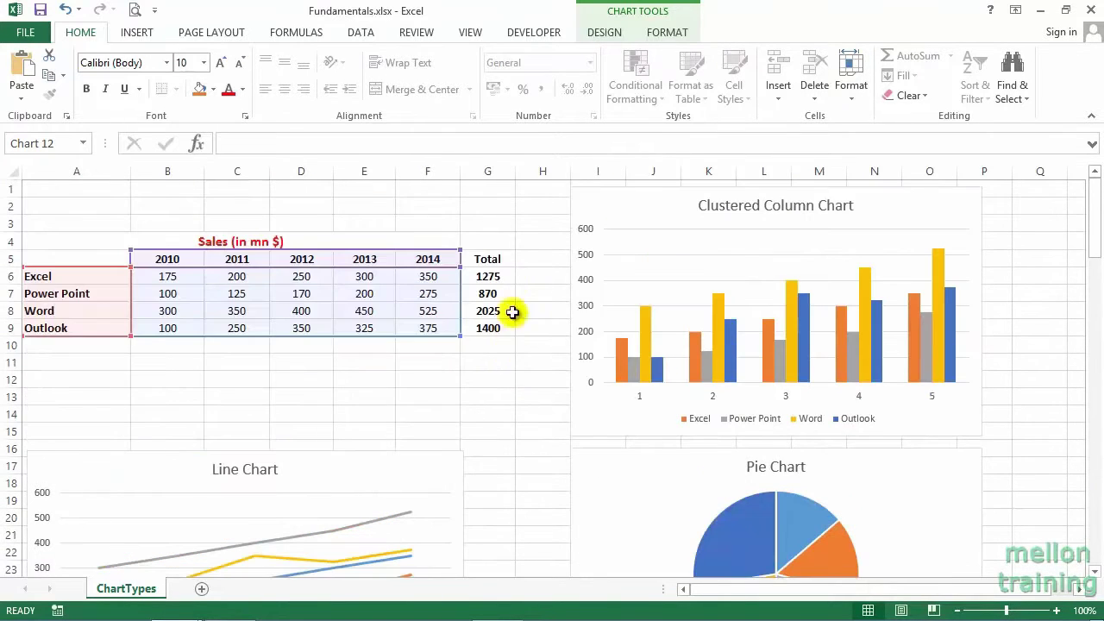
Browse the Column types in Change Chart Type from Chart Tools Design, then cancel
left_click(643, 198)
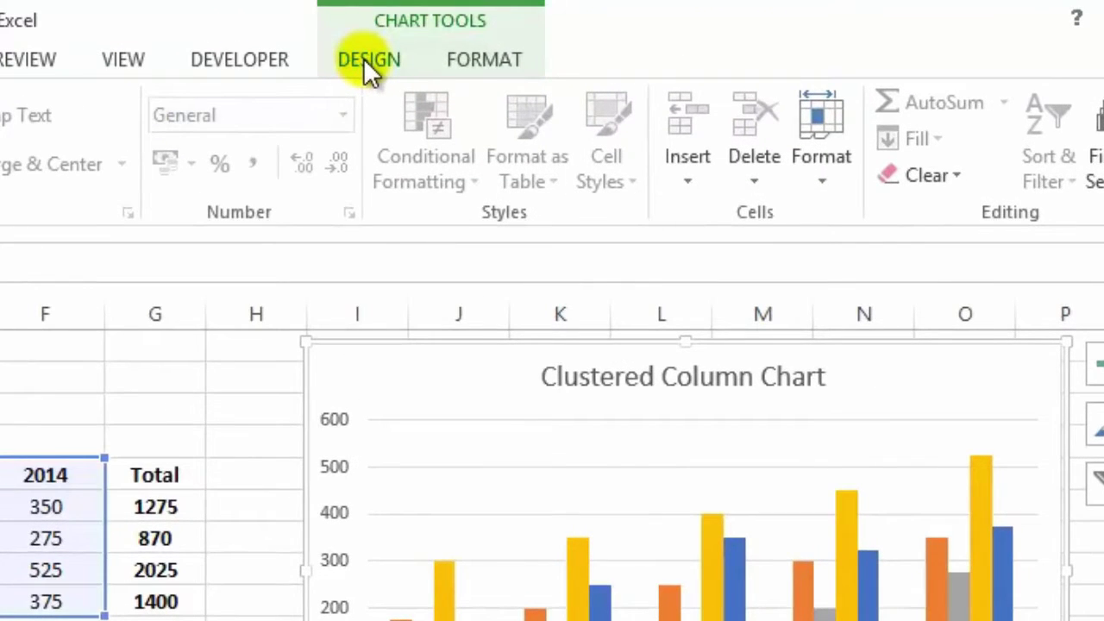
left_click(363, 57)
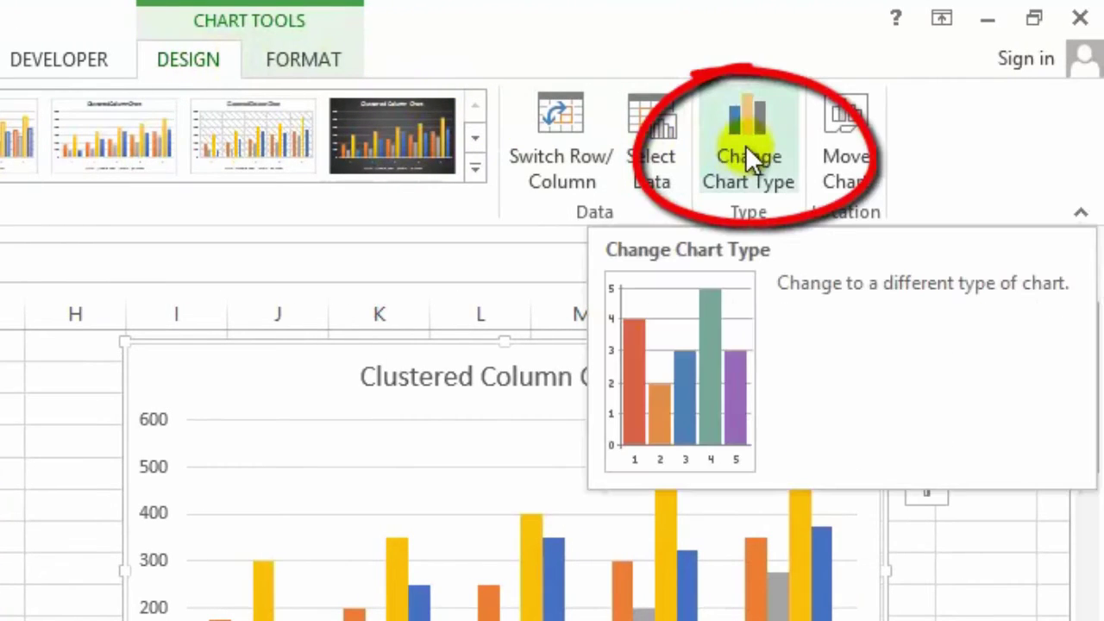
left_click(747, 155)
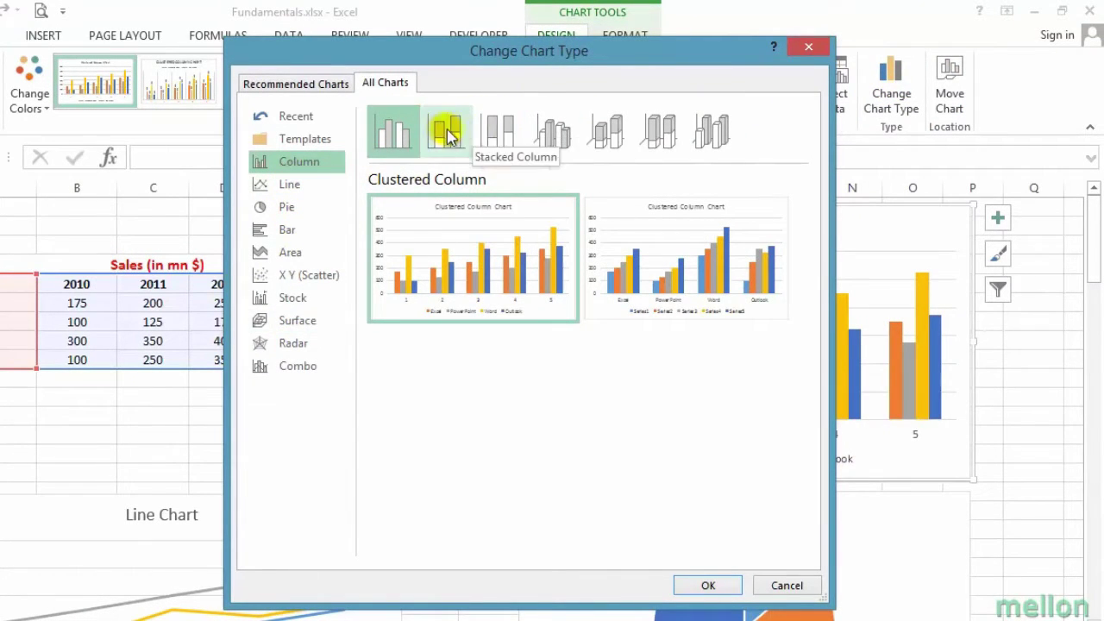
left_click(806, 49)
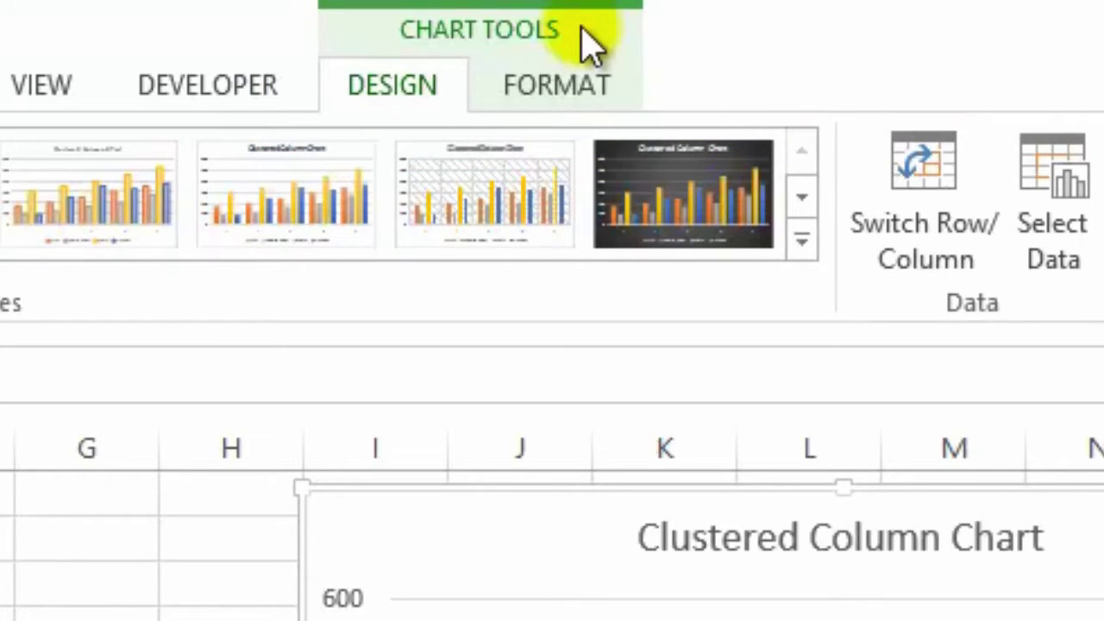
Preview the Chart Styles gallery without applying a style, then select cell H2
left_click(568, 96)
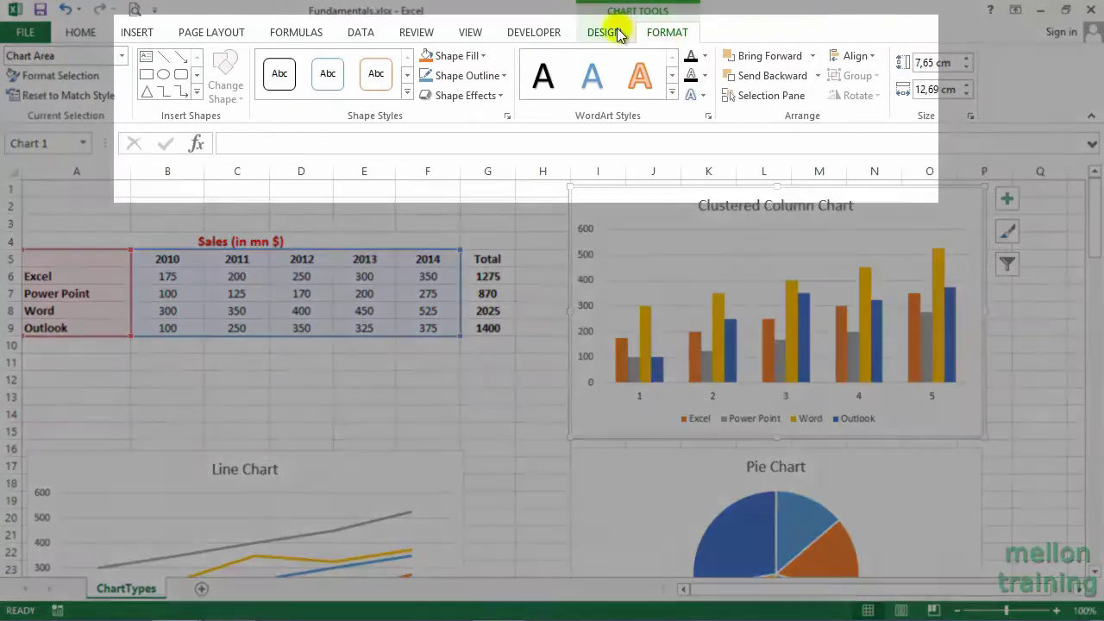
left_click(604, 32)
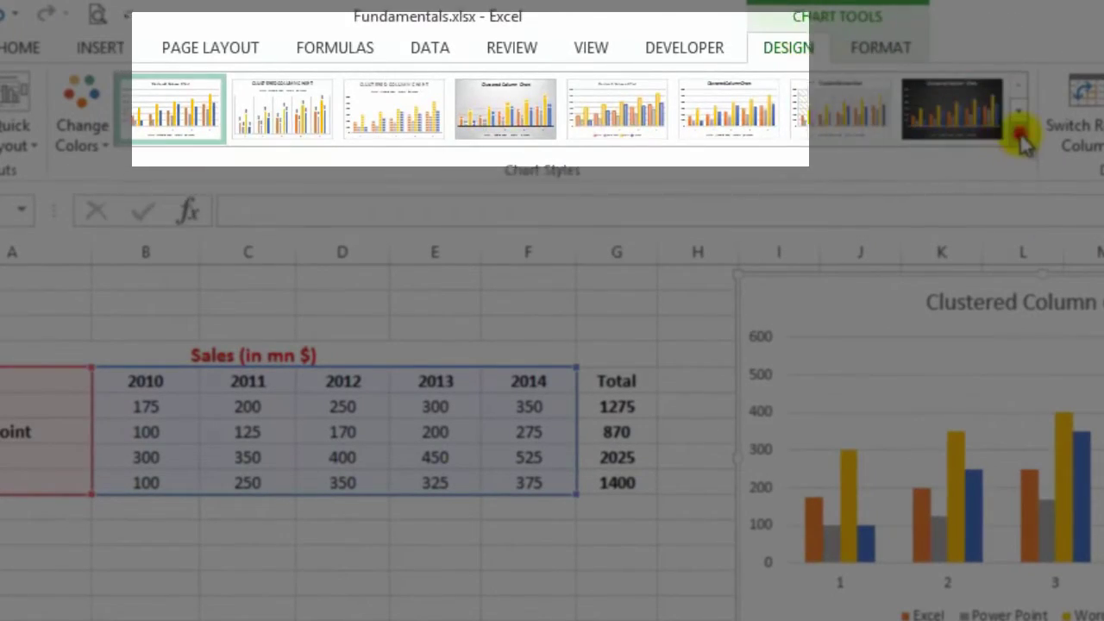
left_click(1017, 135)
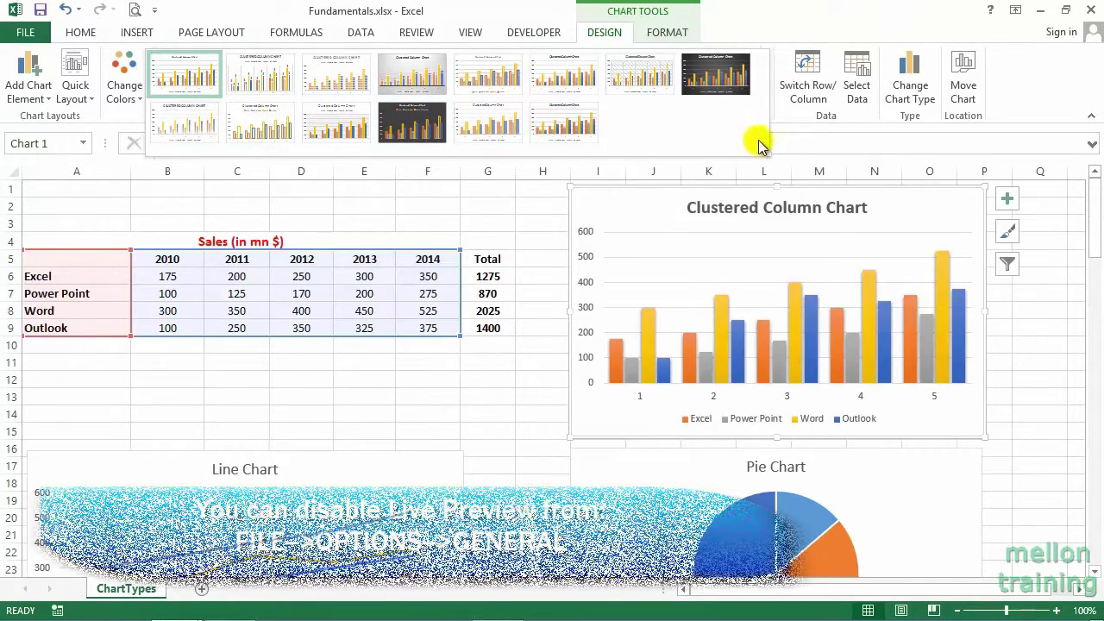
left_click(780, 38)
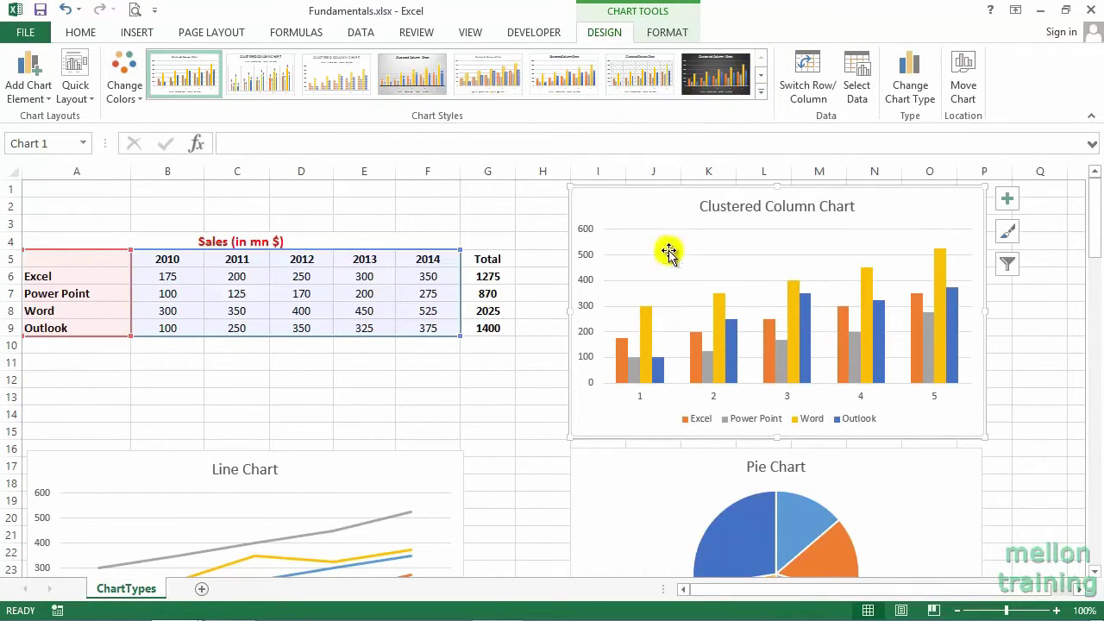
left_click(535, 211)
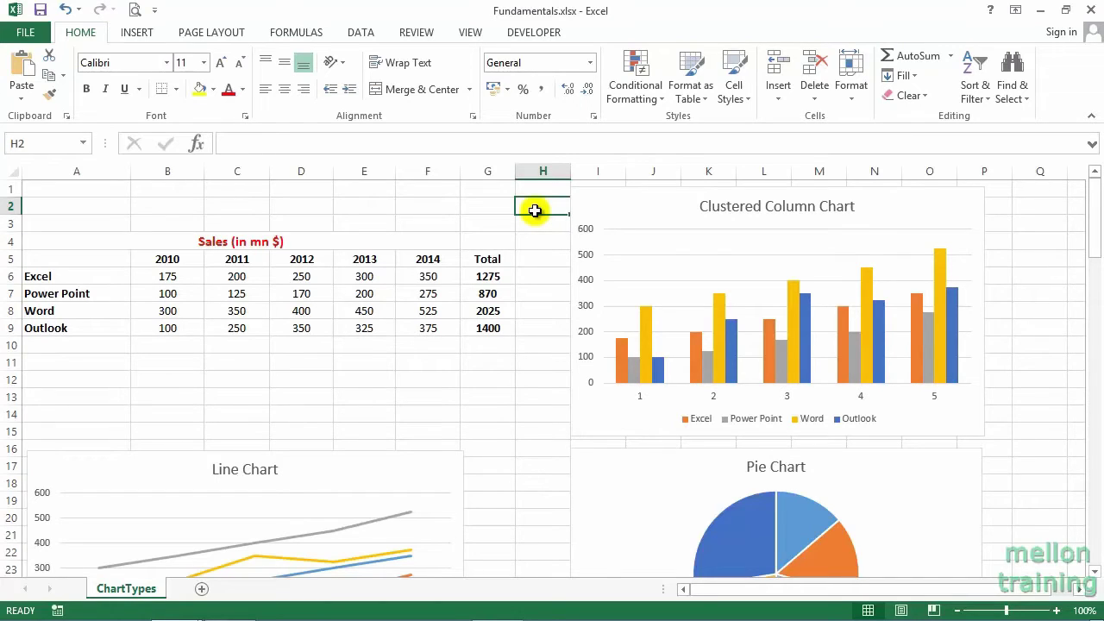
Open the chart's formatting pane, switch it to the chart title, move it aside, then close it
double_click(617, 209)
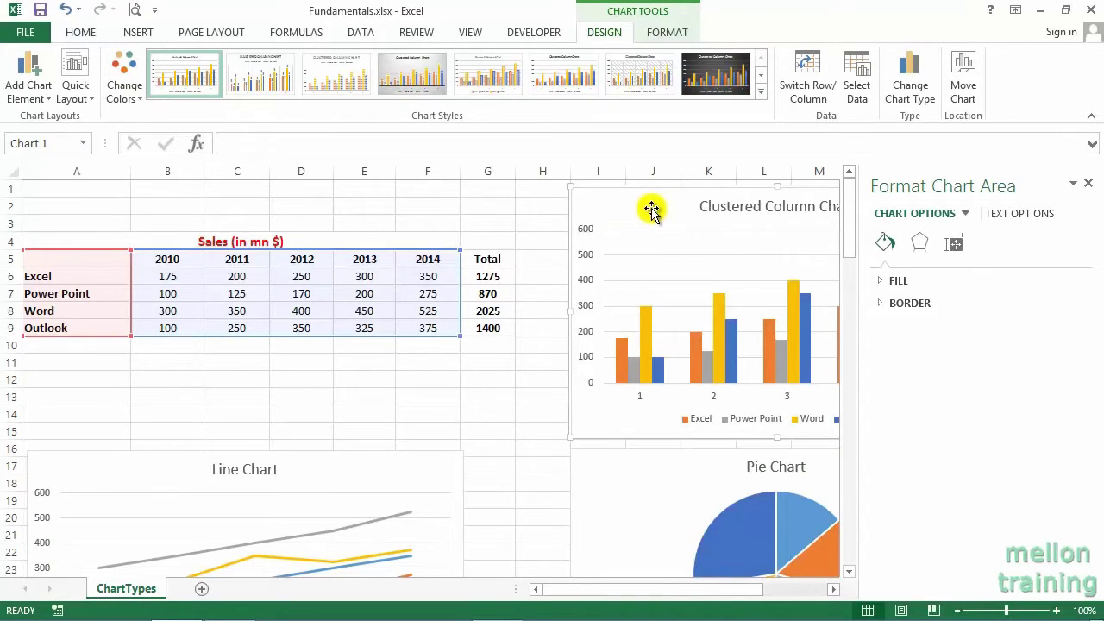
key("Up")
mouse_move(1035, 187)
left_mouse_down()
mouse_move(257, 161)
mouse_move(370, 152)
mouse_move(293, 109)
mouse_move(276, 138)
mouse_move(1096, 164)
left_mouse_up()
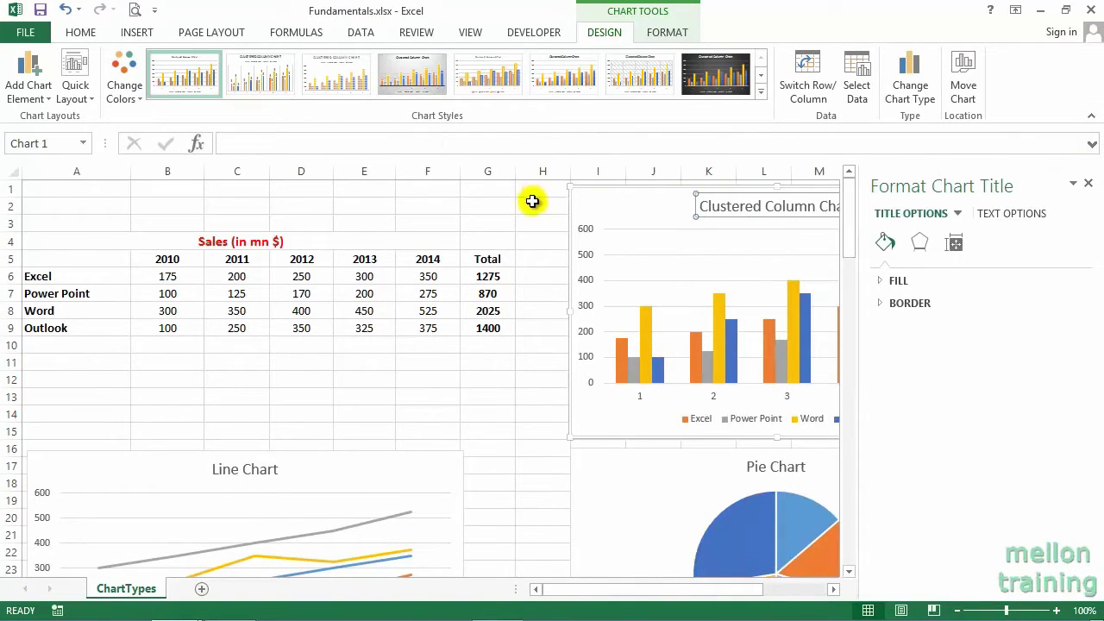
left_click(1090, 186)
Deselect the chart at cell H3 and bring up the chart's shortcut menu
right_click(543, 221)
right_click(543, 221)
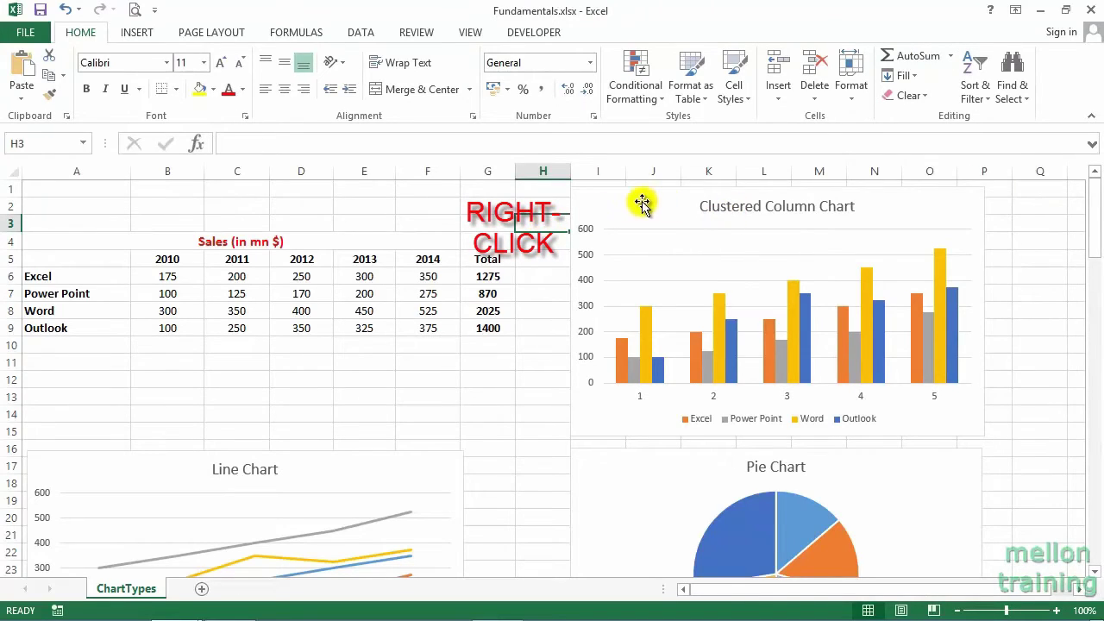
right_click(639, 200)
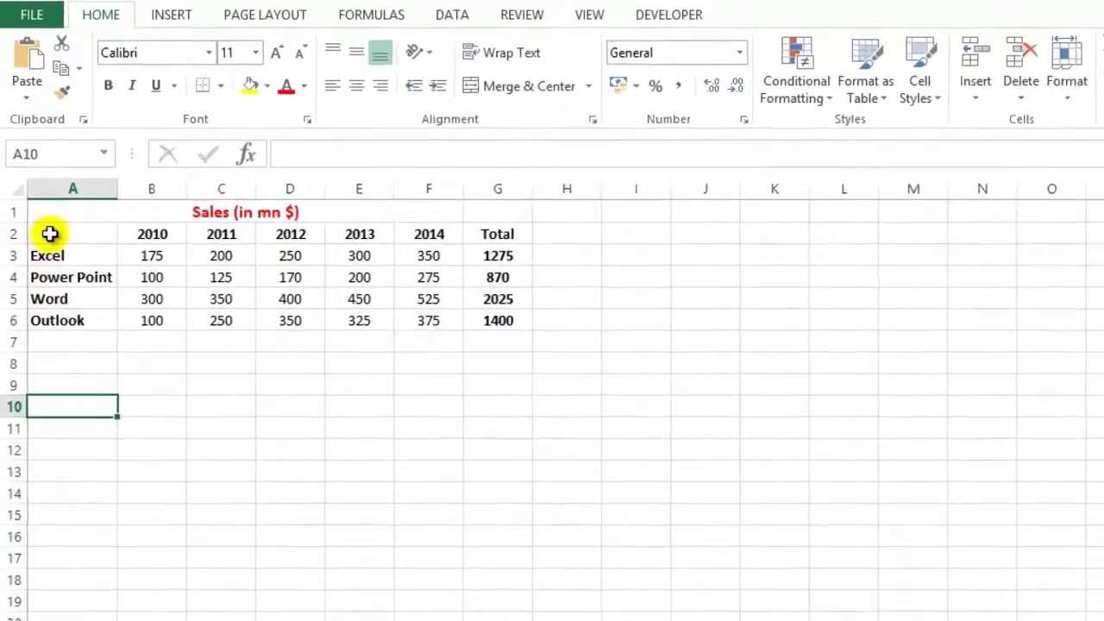
left_click_drag(43, 207, 61, 229)
mouse_move(90, 291)
left_mouse_down()
mouse_move(229, 336)
mouse_move(490, 361)
left_mouse_up()
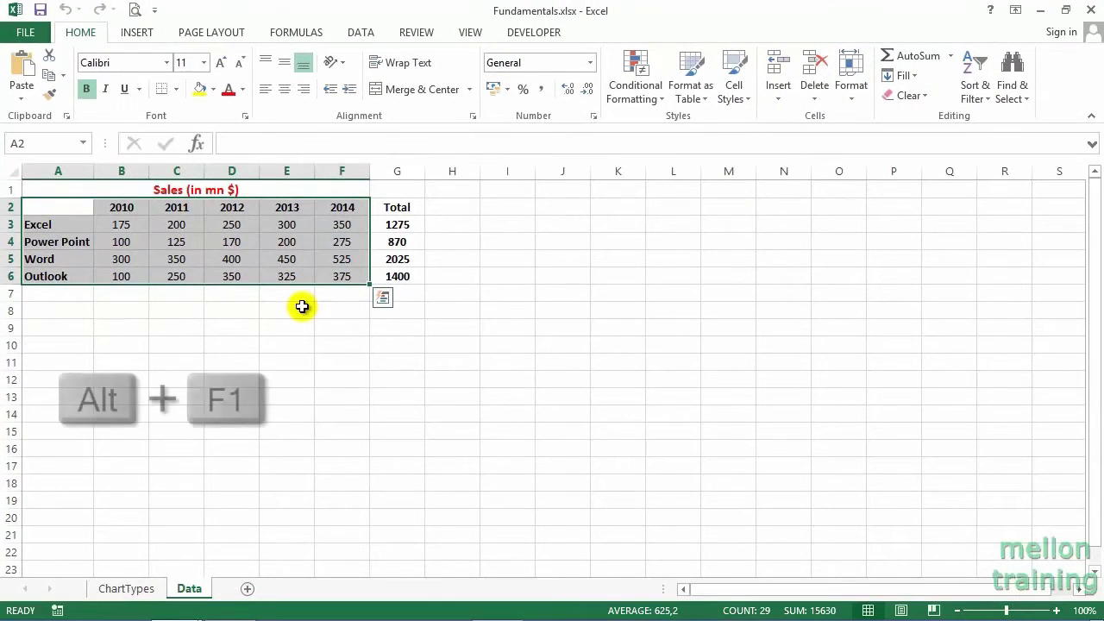
key("alt+F1")
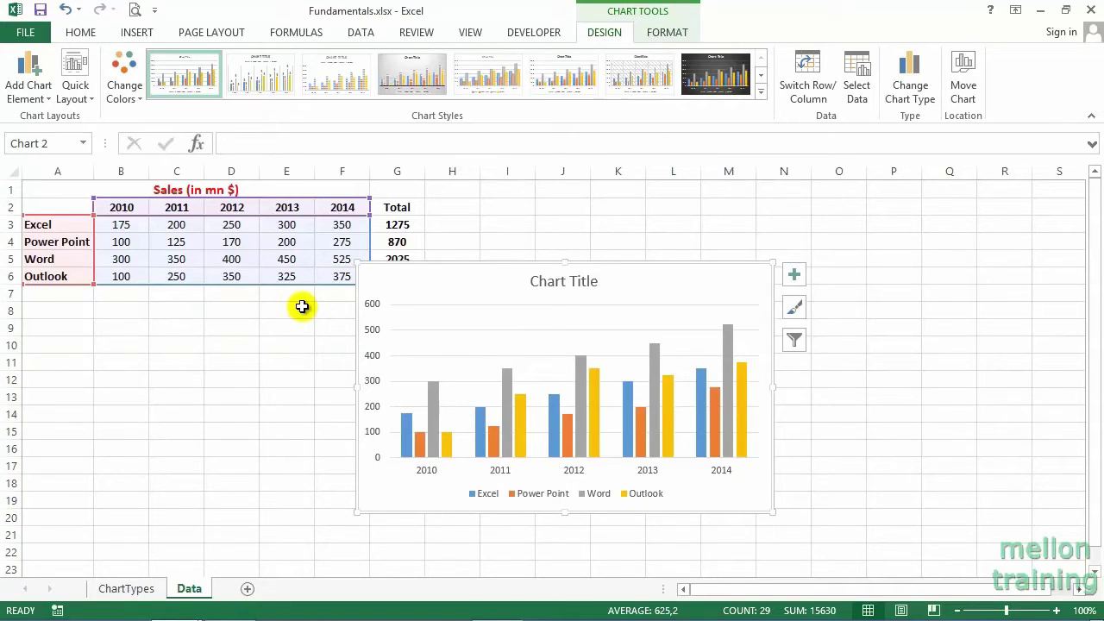
key("ctrl+z")
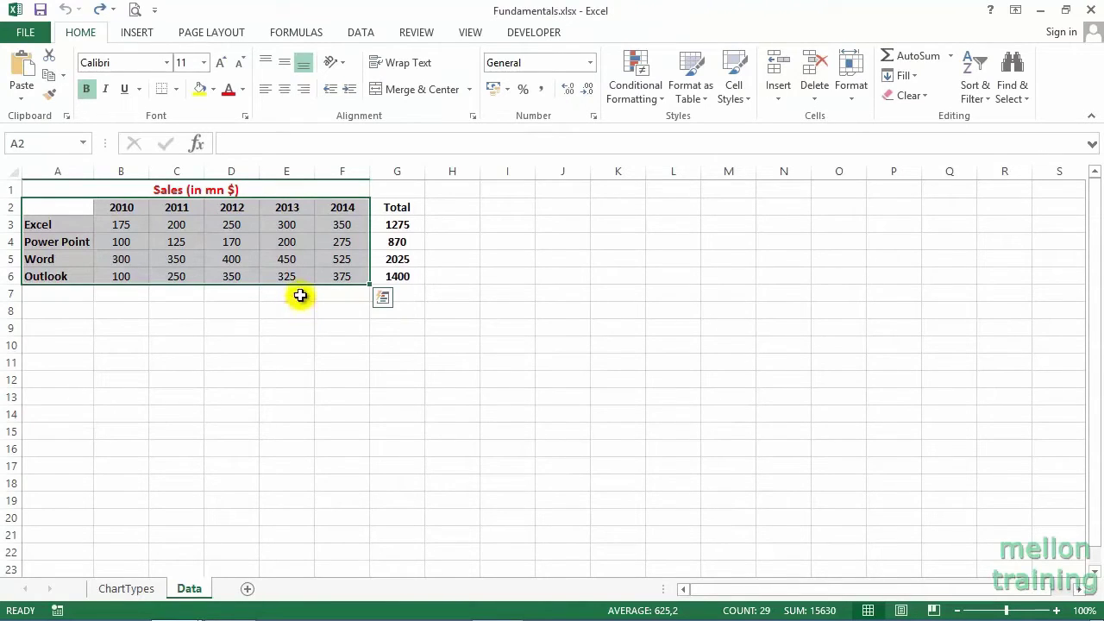
left_click(178, 243)
key("alt+F1")
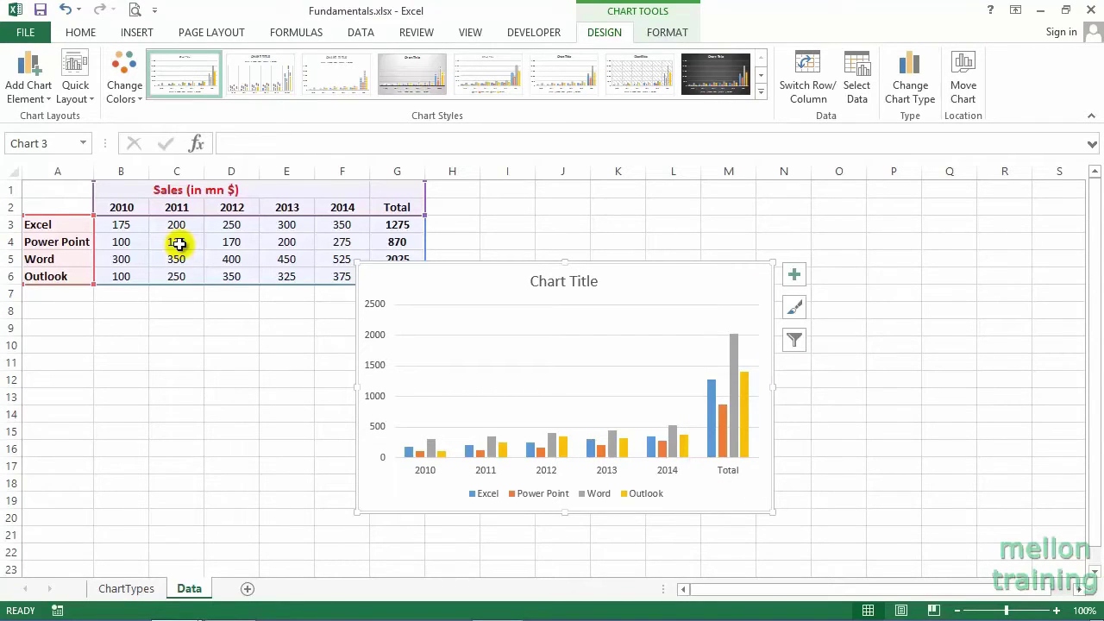
key("ctrl+z")
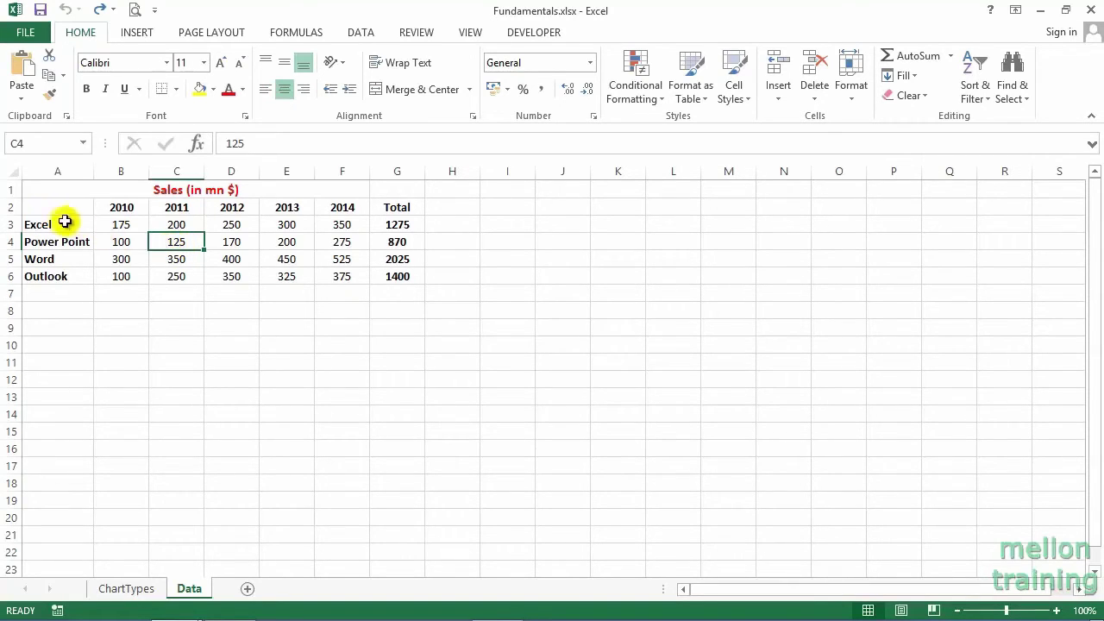
left_click_drag(55, 206, 53, 276)
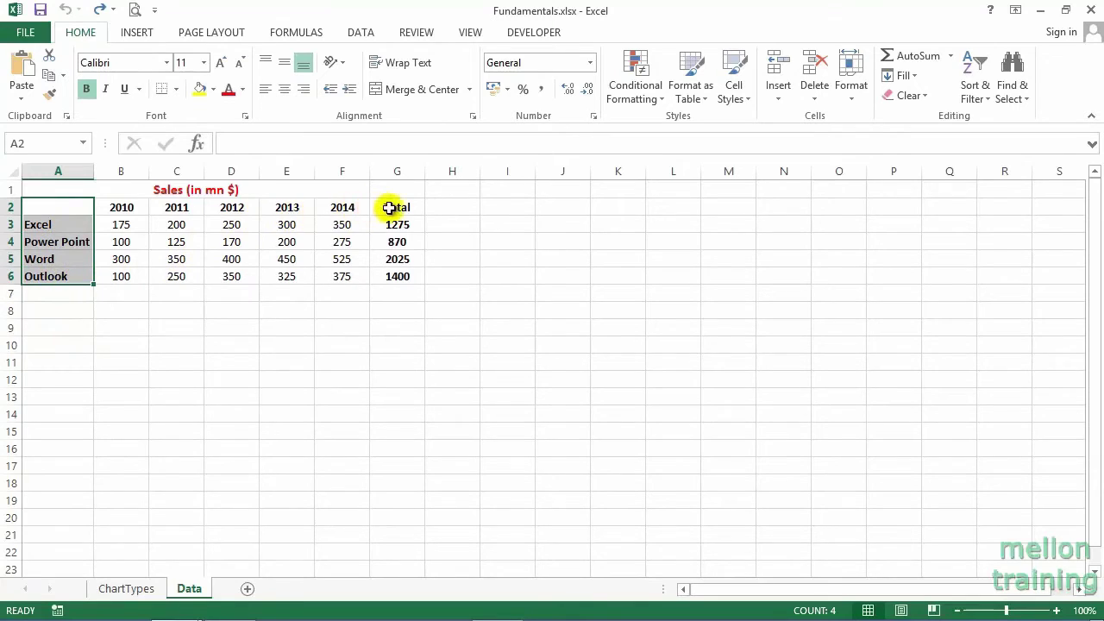
left_click_drag(396, 207, 397, 274, "ctrl")
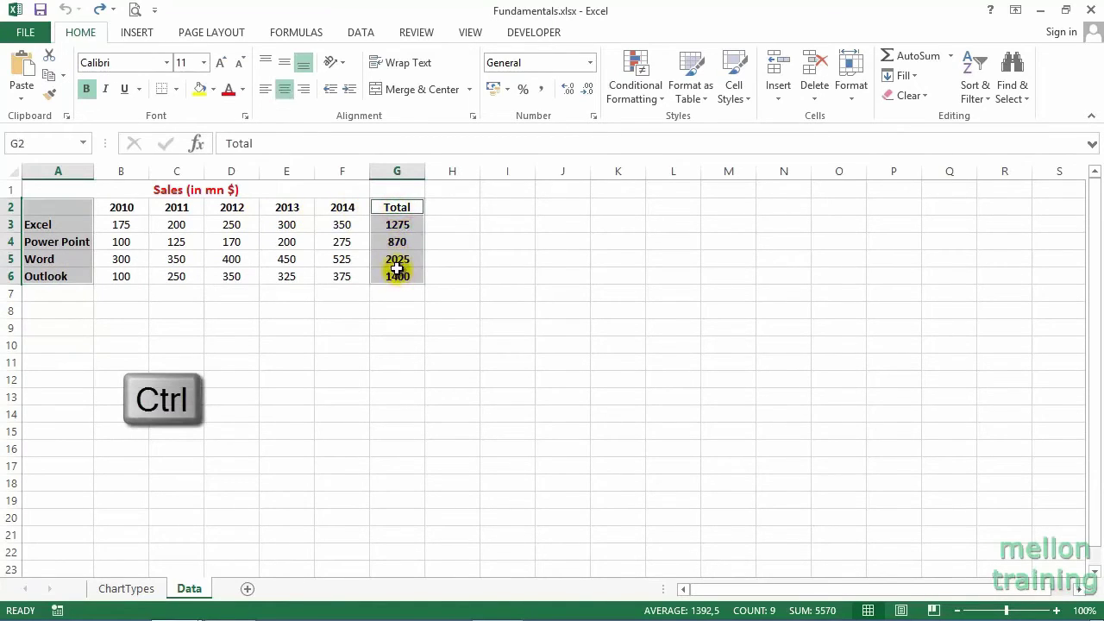
key("alt+F1")
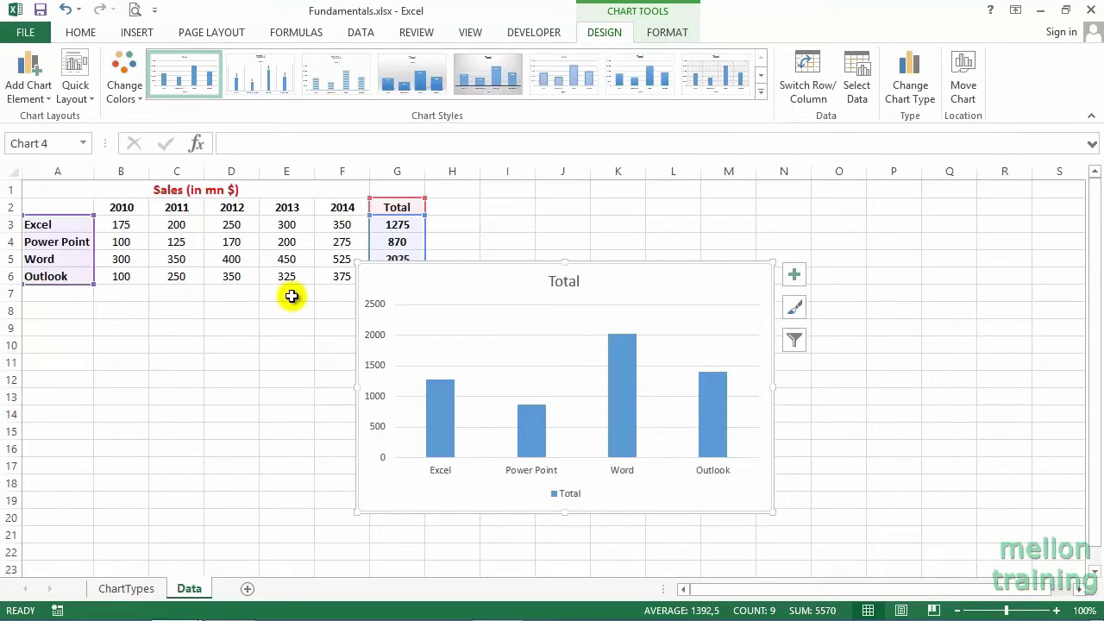
key("Delete")
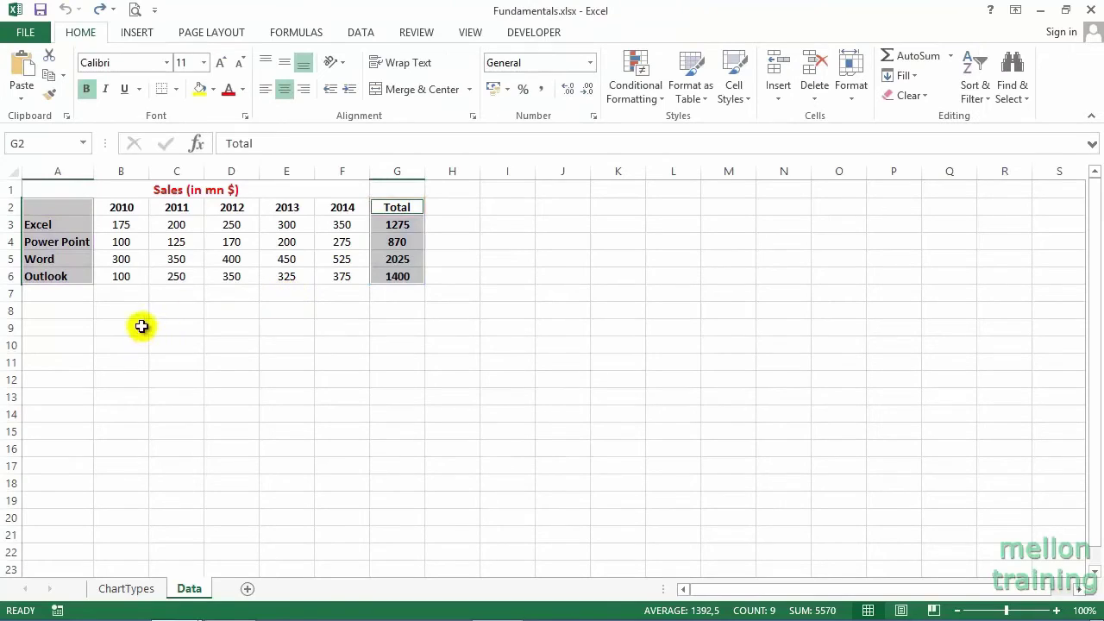
left_click(55, 346)
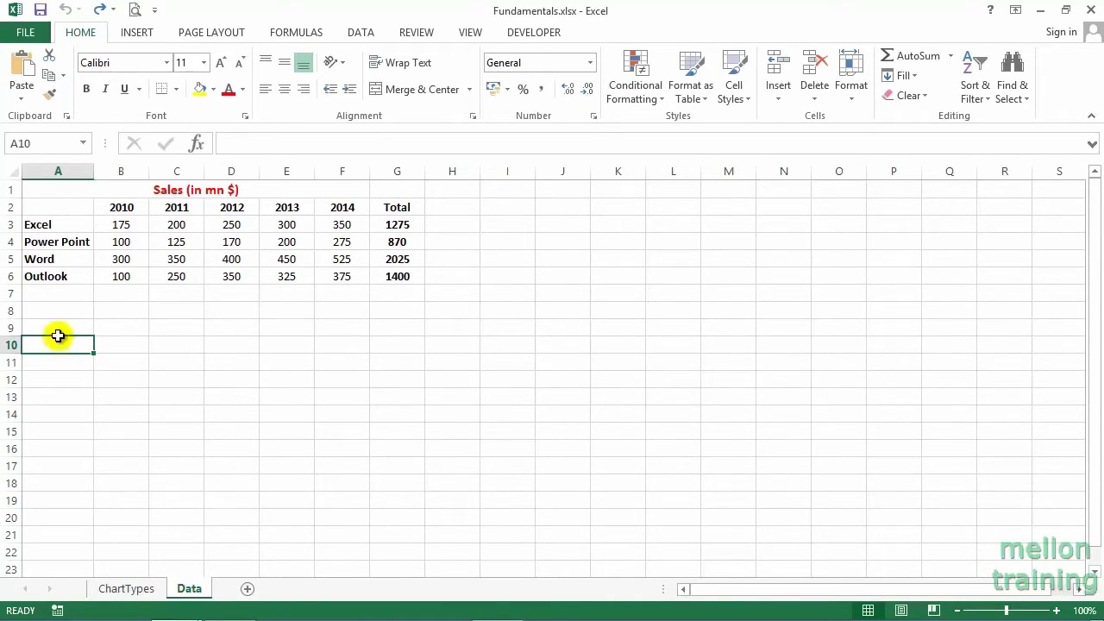
Chart A2:F6 on a new Chart1 sheet with F11, then return to Data and select B3
left_click(54, 203)
left_click_drag(54, 204, 335, 277)
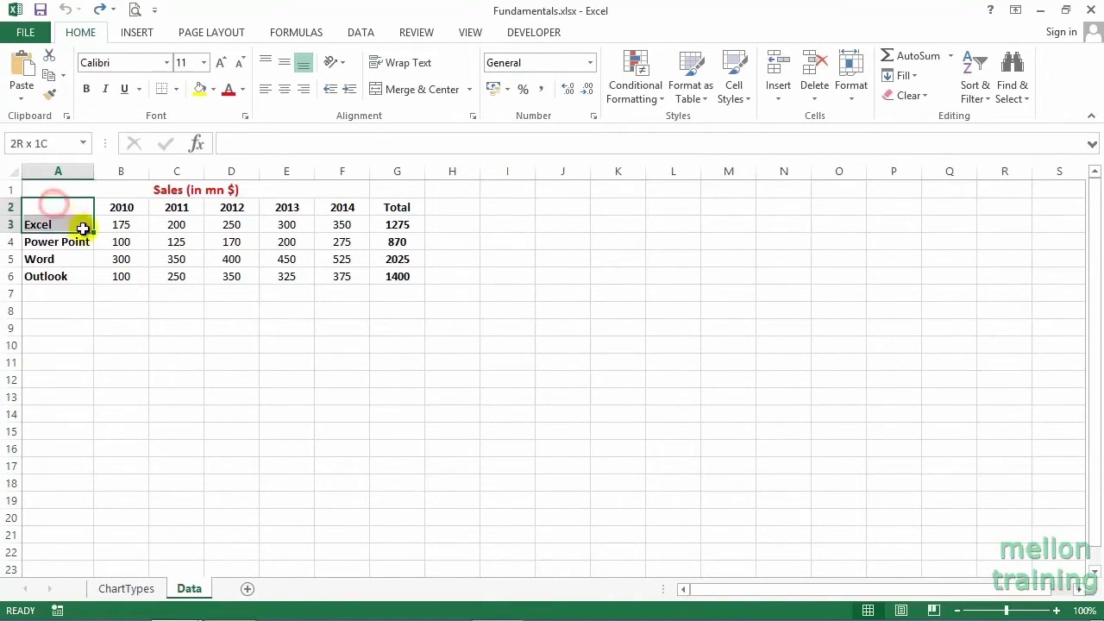
key("F11")
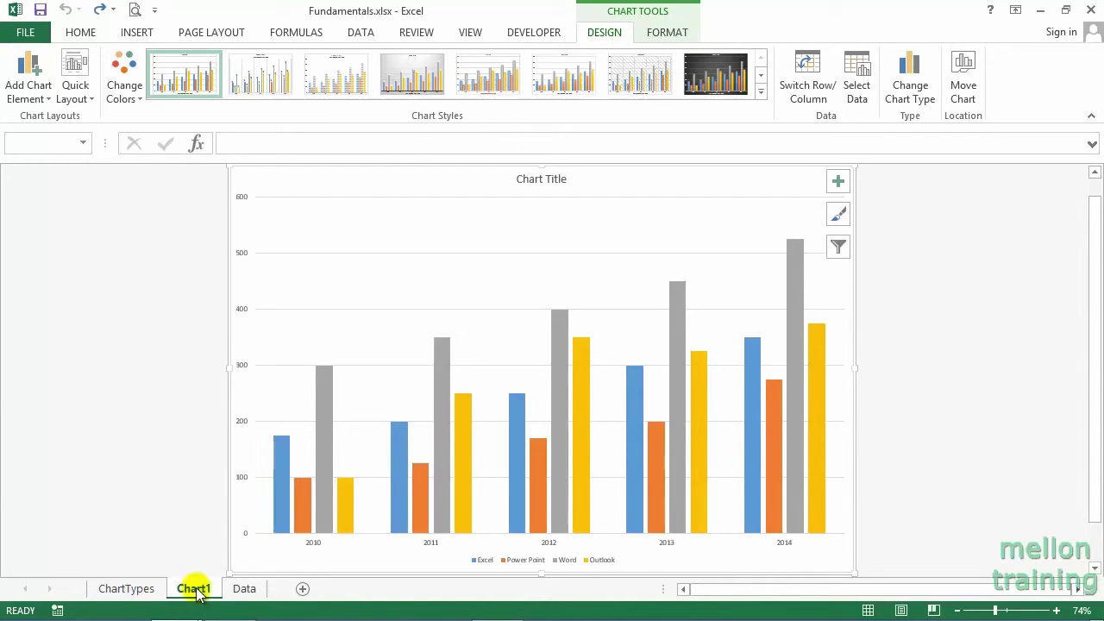
left_click(244, 590)
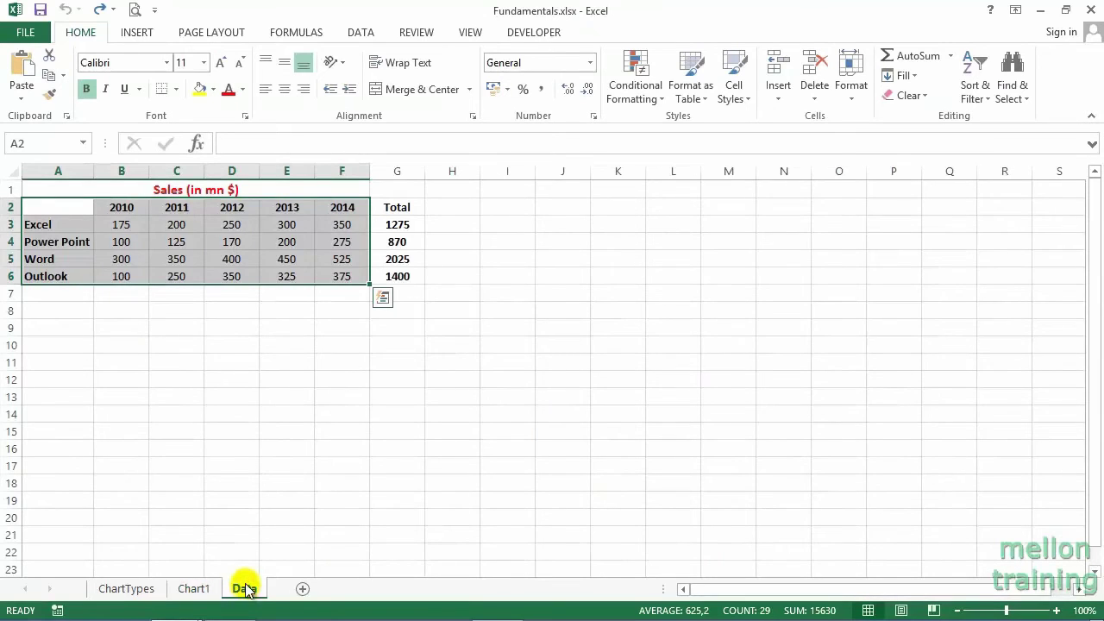
left_click(123, 229)
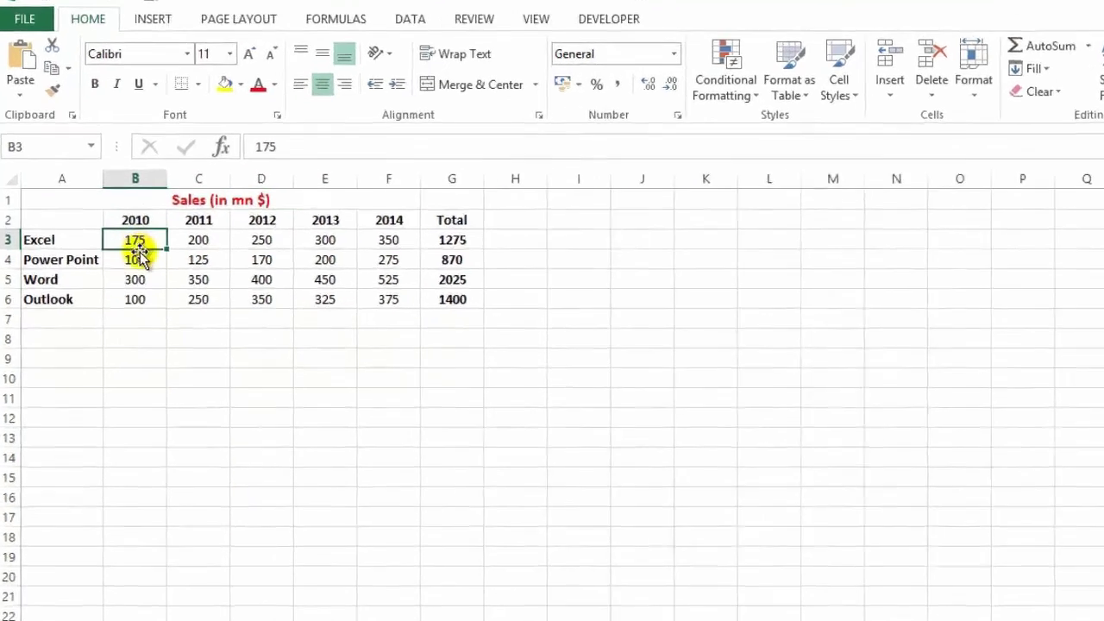
Enter 500 in B3 and check the updated Excel 2010 bar on the Chart1 sheet
type("500")
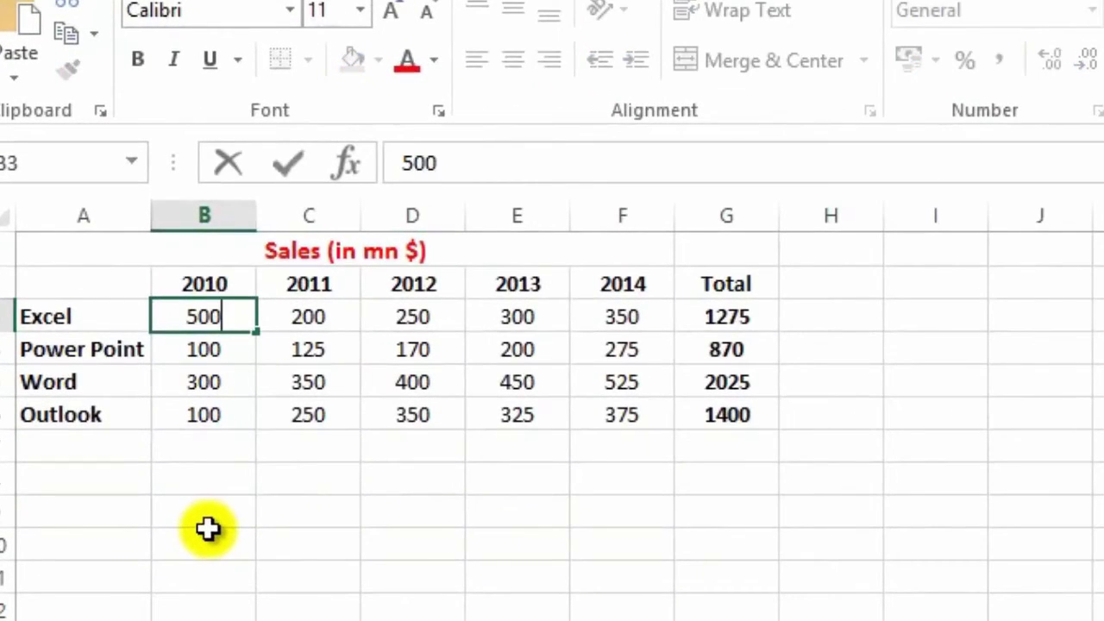
key("Return")
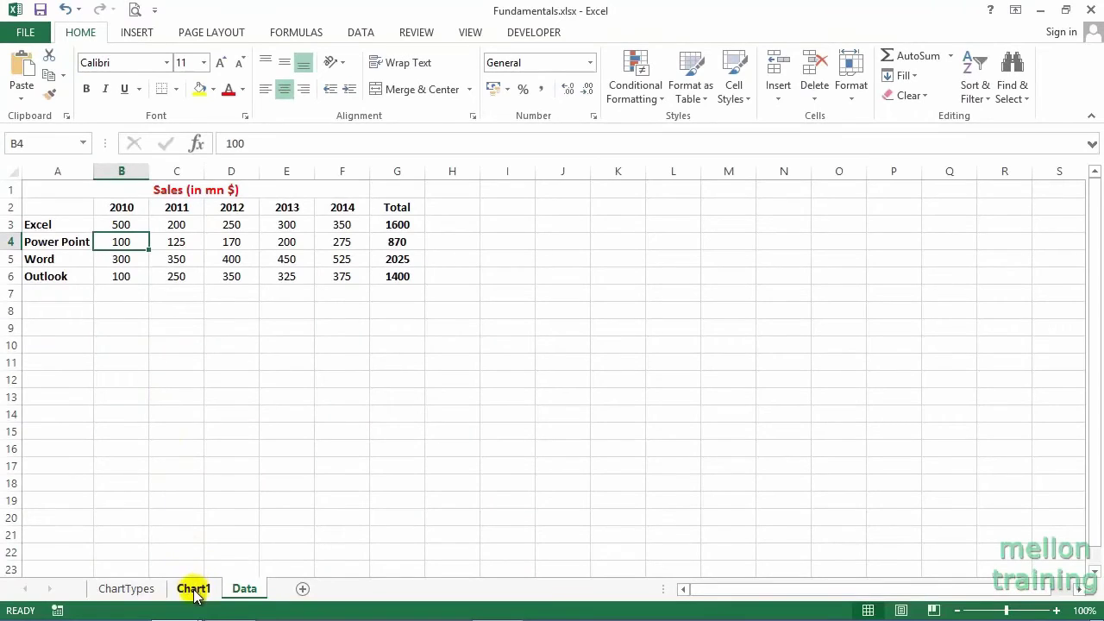
left_click(195, 592)
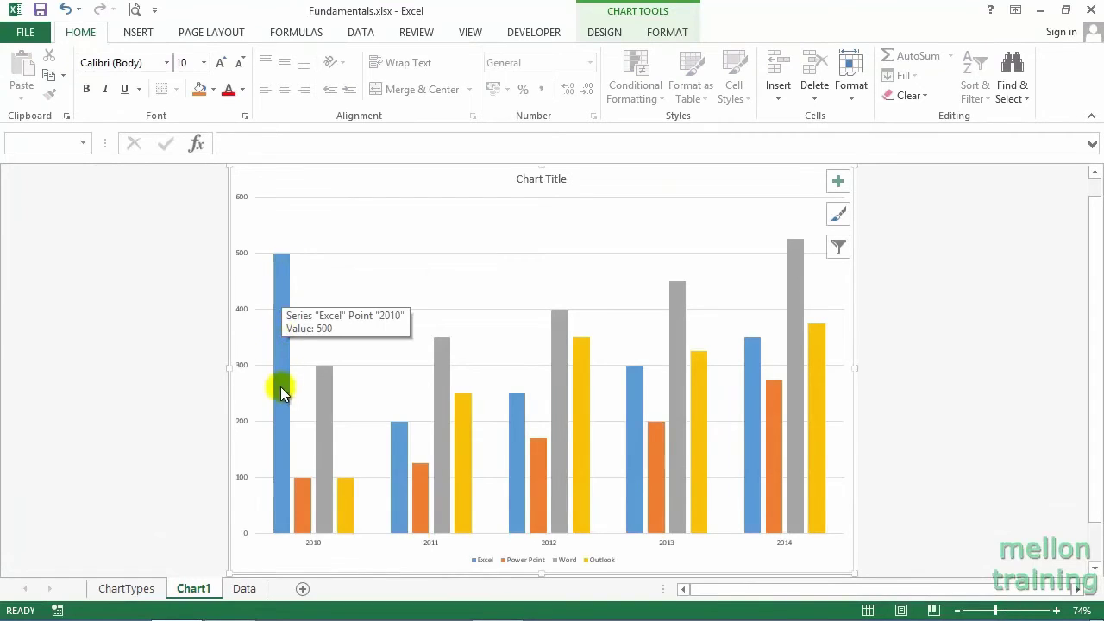
left_click(178, 363)
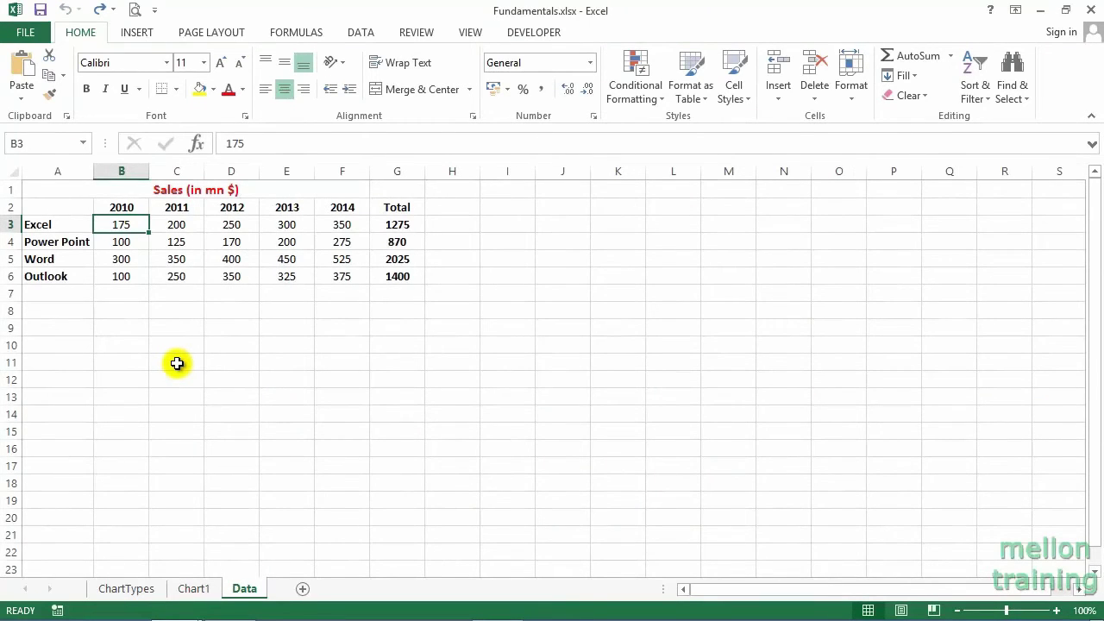
Select A2:F6 and browse the Quick Analysis Charts, Totals, Tables and Sparklines suggestions
mouse_move(56, 209)
left_mouse_down()
mouse_move(83, 233)
mouse_move(339, 277)
left_mouse_up()
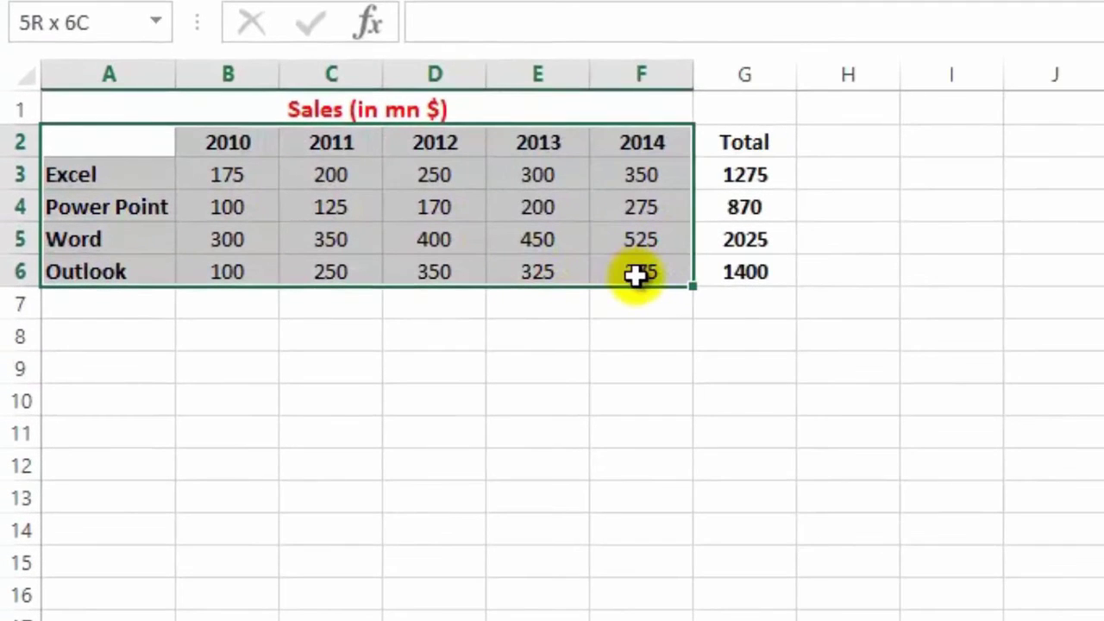
left_click_drag(635, 274, 635, 274)
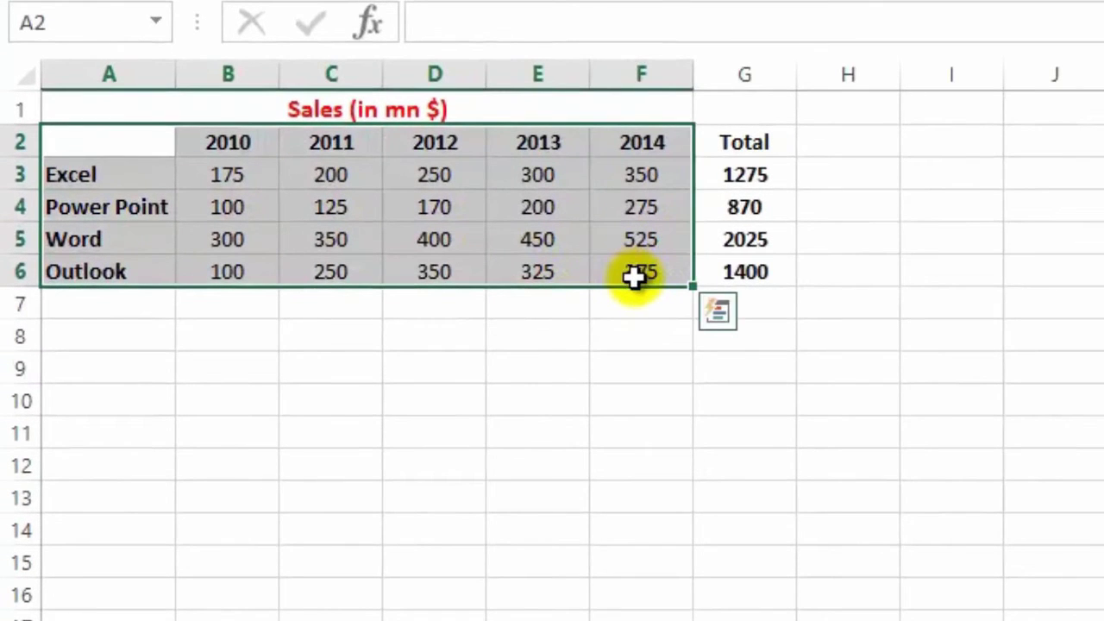
left_click(718, 312)
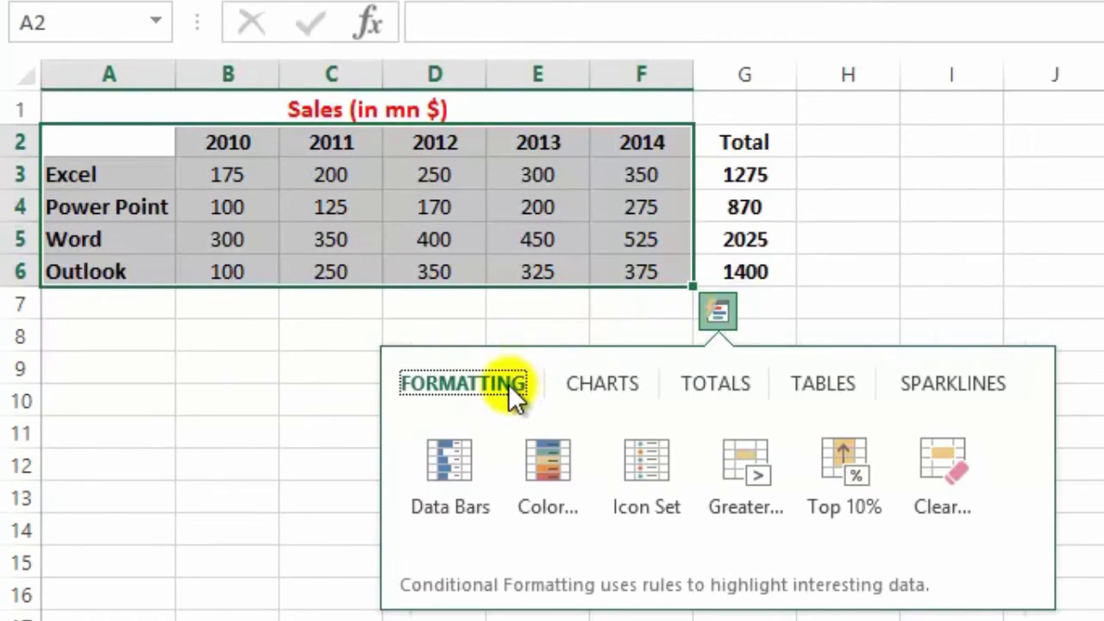
left_click(606, 387)
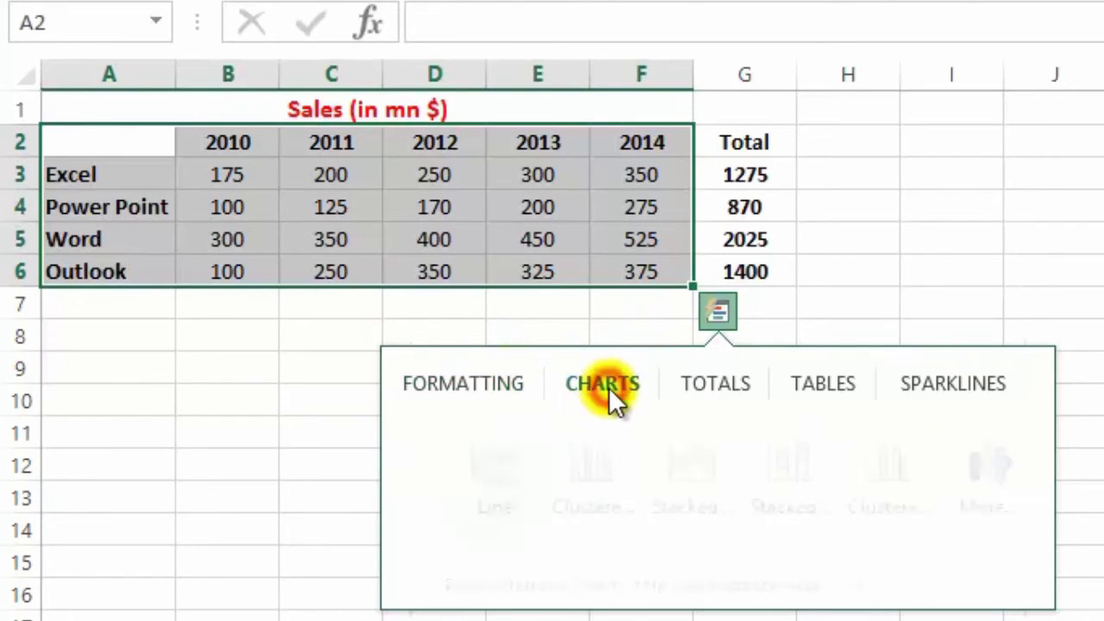
left_click(712, 378)
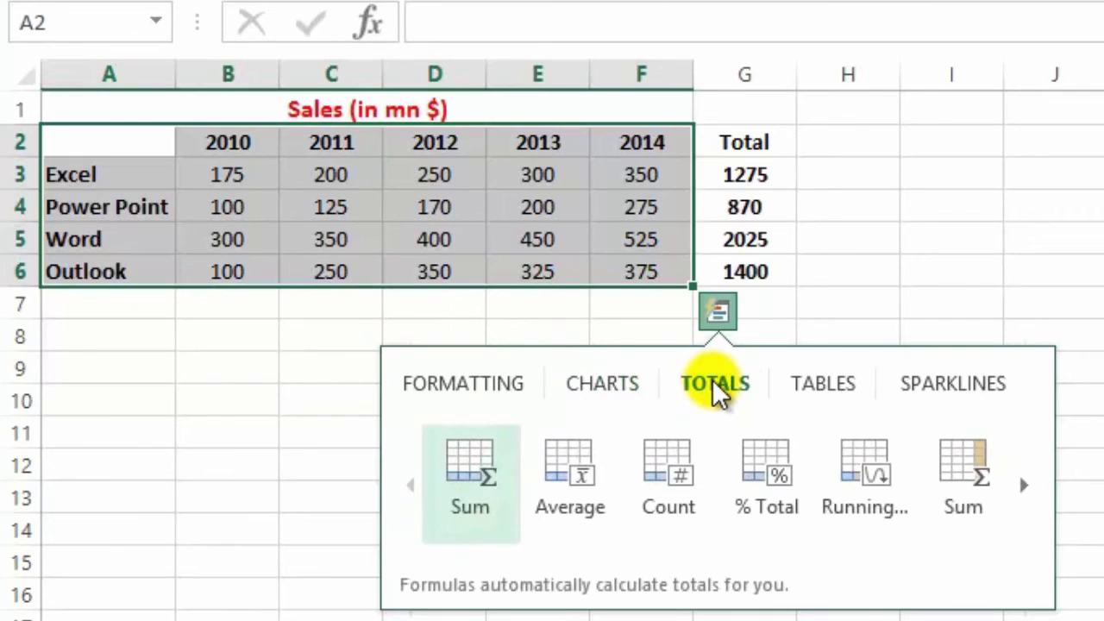
left_click(831, 379)
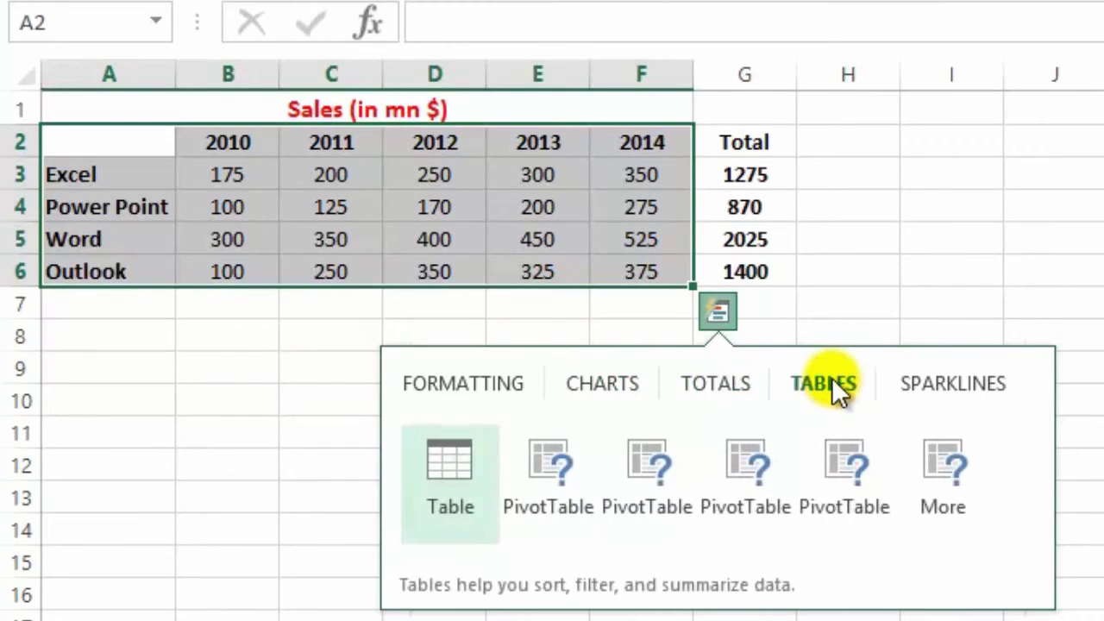
left_click(927, 386)
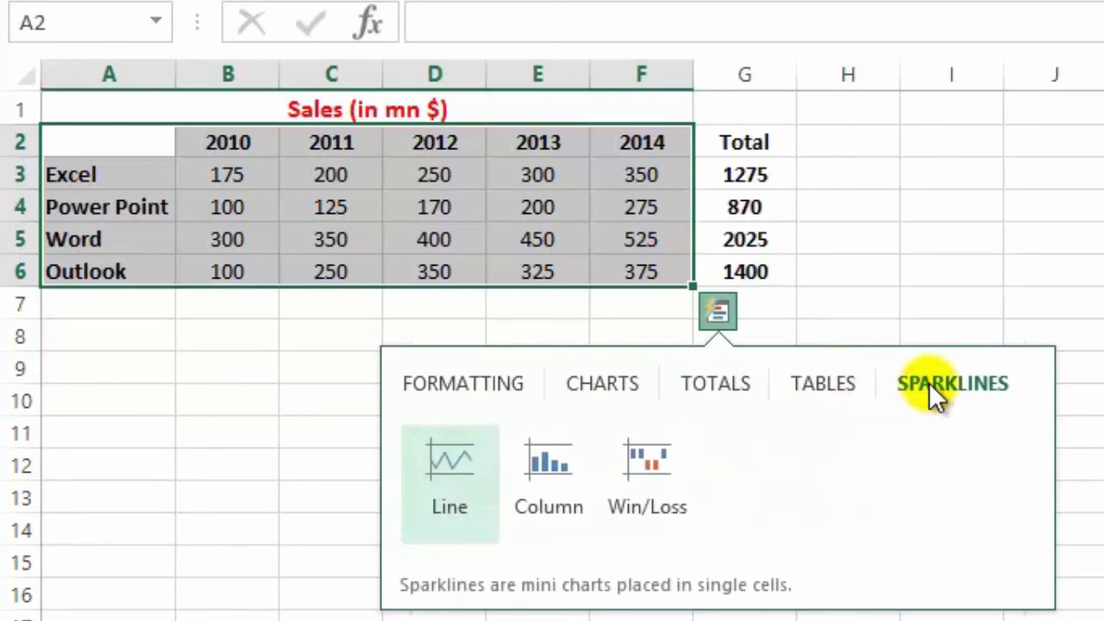
left_click(622, 379)
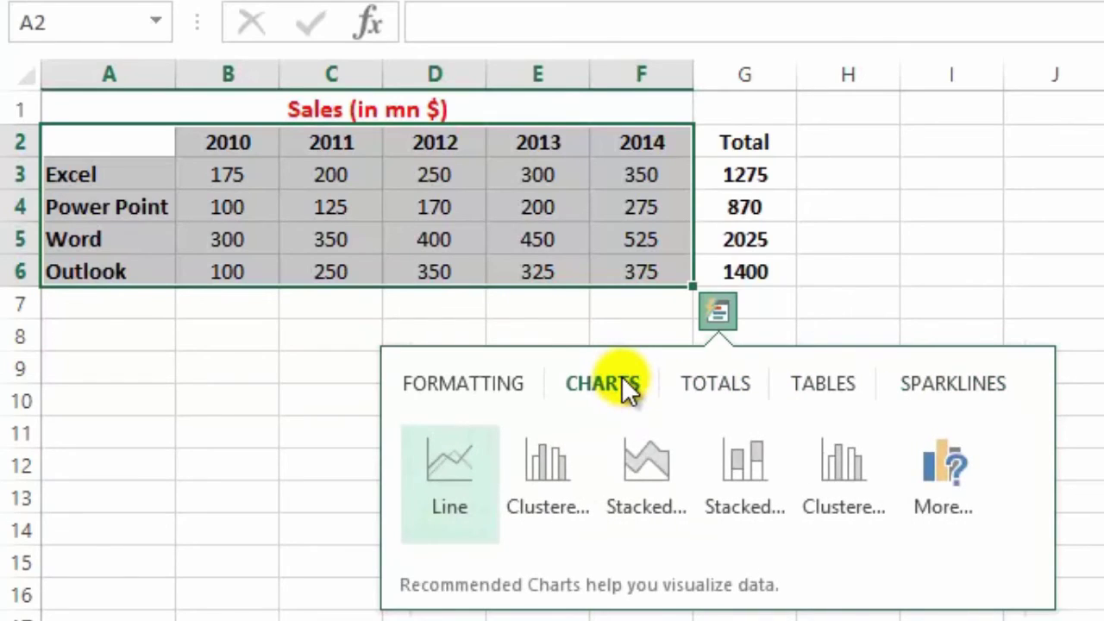
Embed a line chart of A2:F6 with Alt+F1, deselect it, and reselect A2:F6
key("Escape")
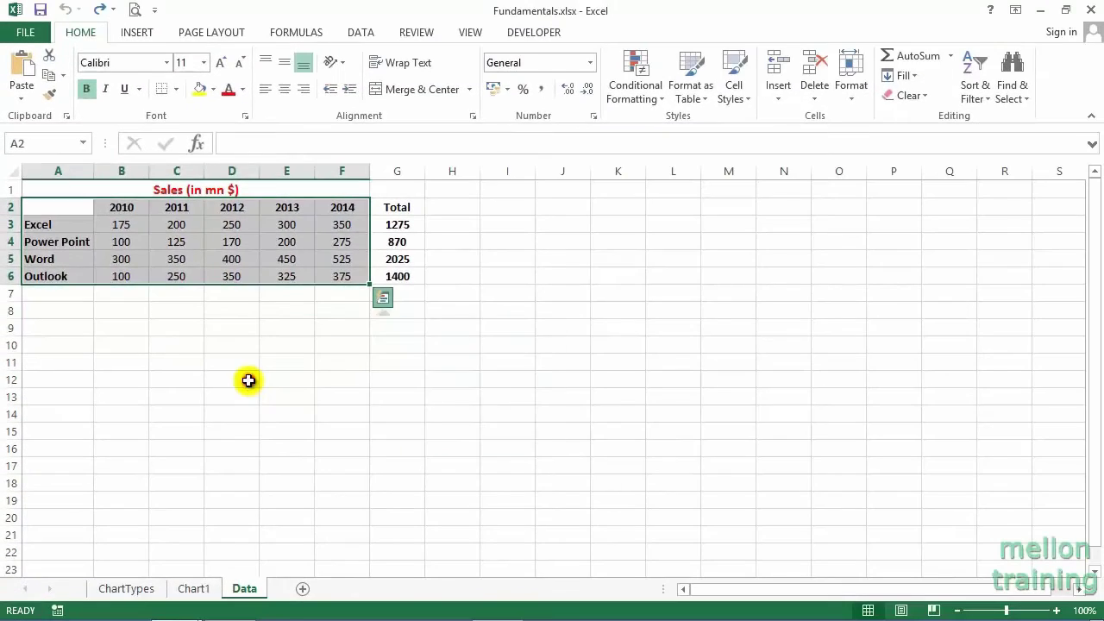
key("alt+F1")
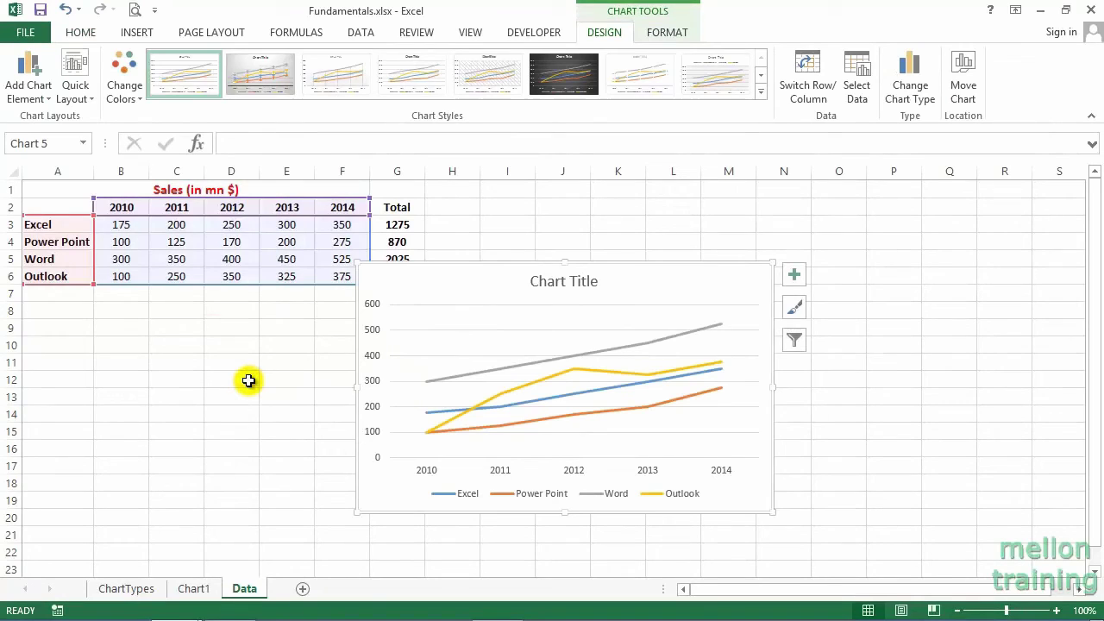
left_click(175, 326)
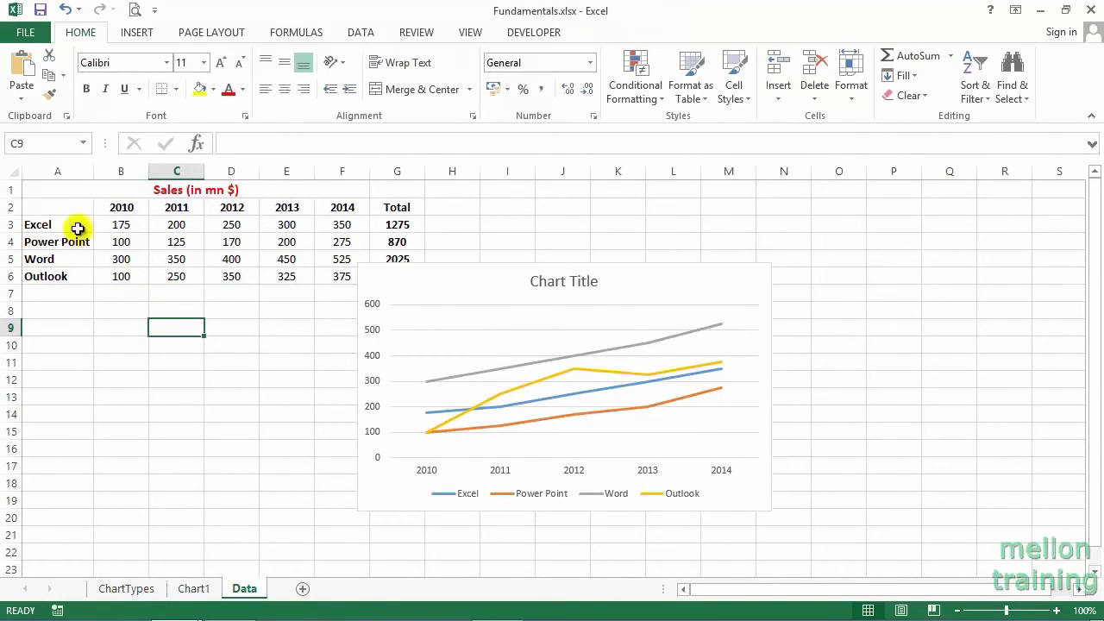
left_click_drag(52, 205, 350, 275)
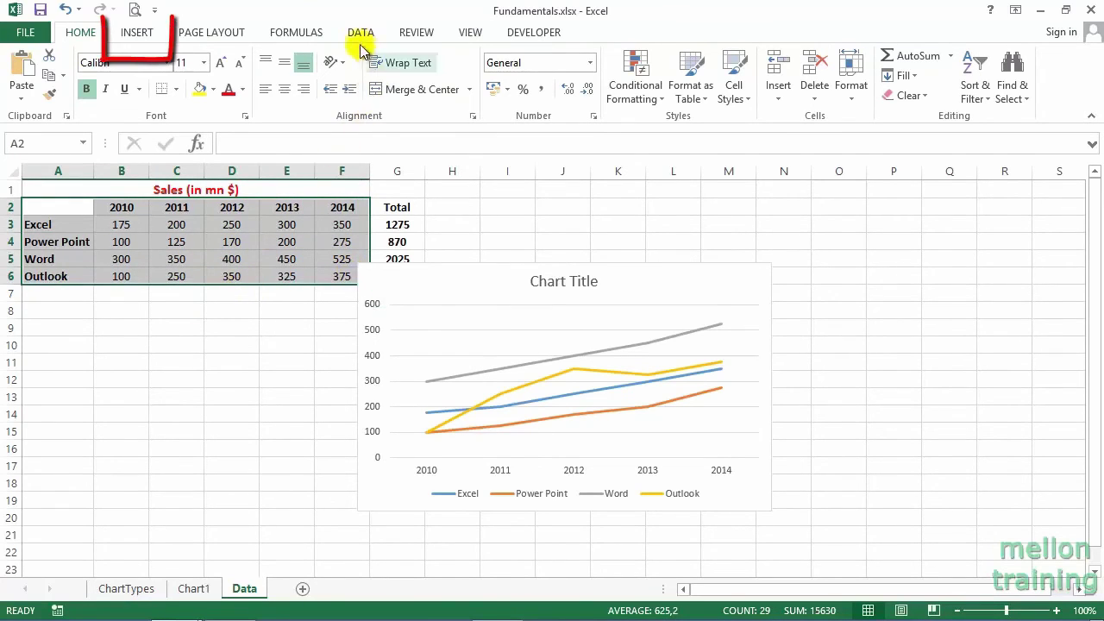
left_click(143, 36)
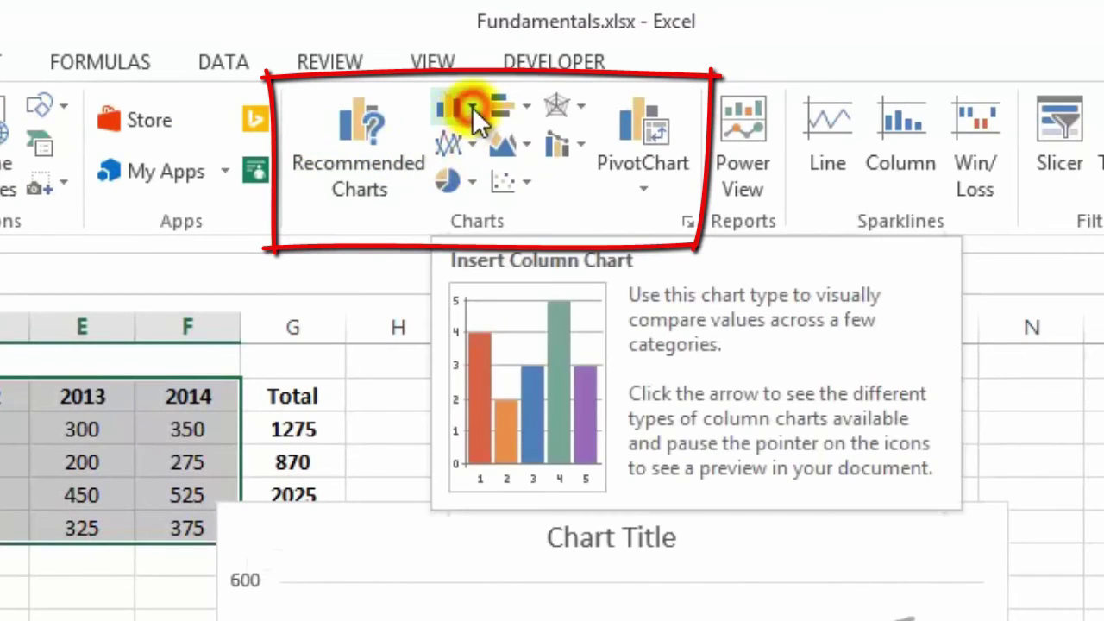
left_click(471, 107)
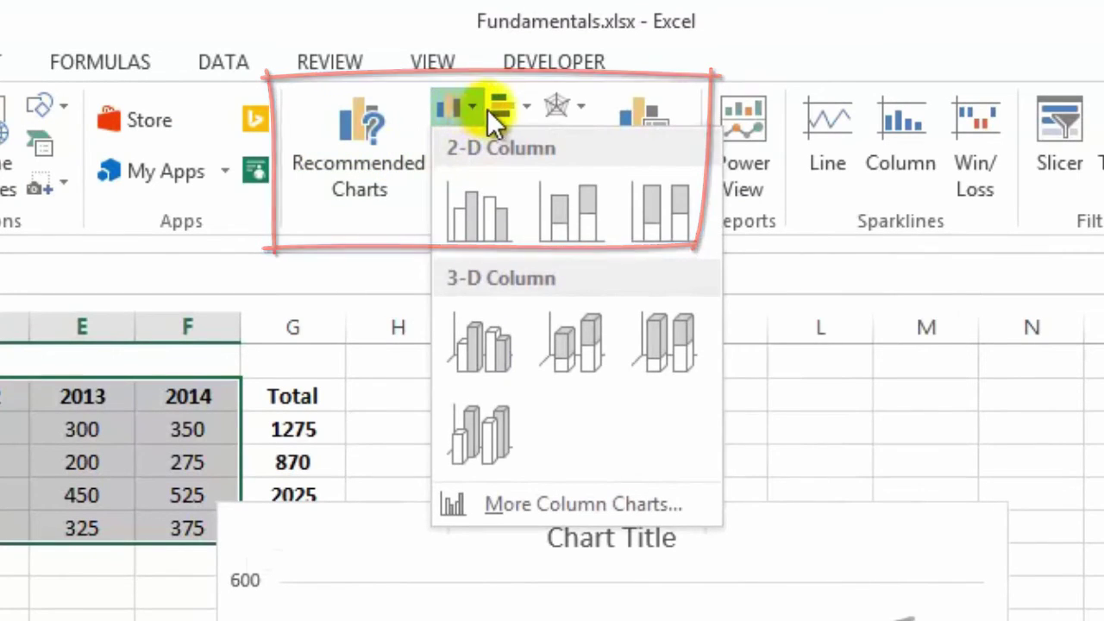
left_click(514, 107)
left_click(522, 107)
left_click(472, 139)
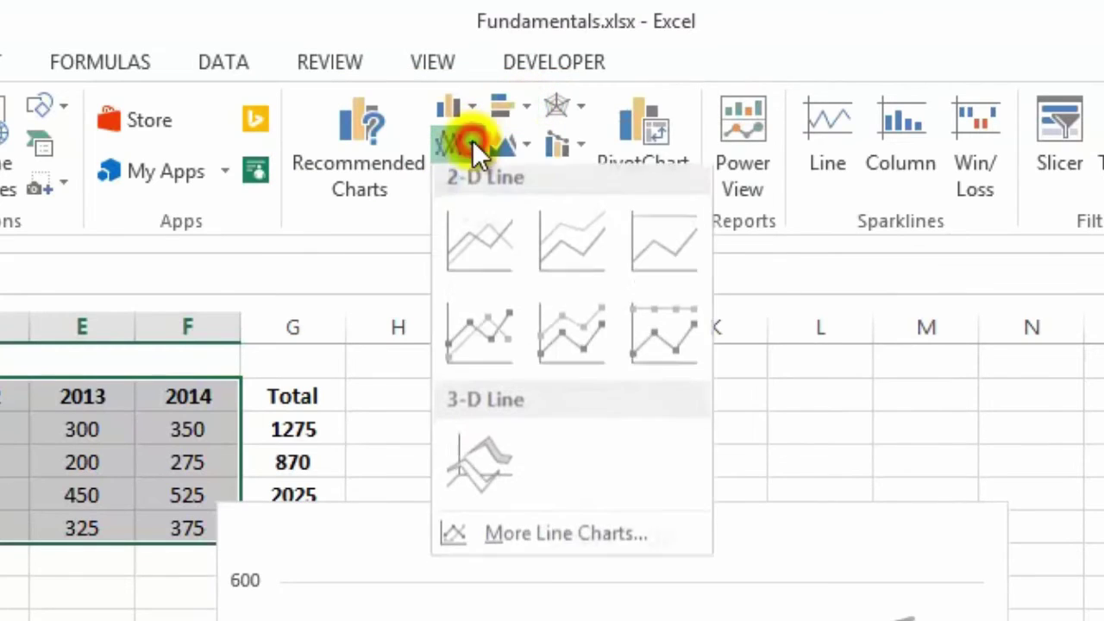
left_click(520, 142)
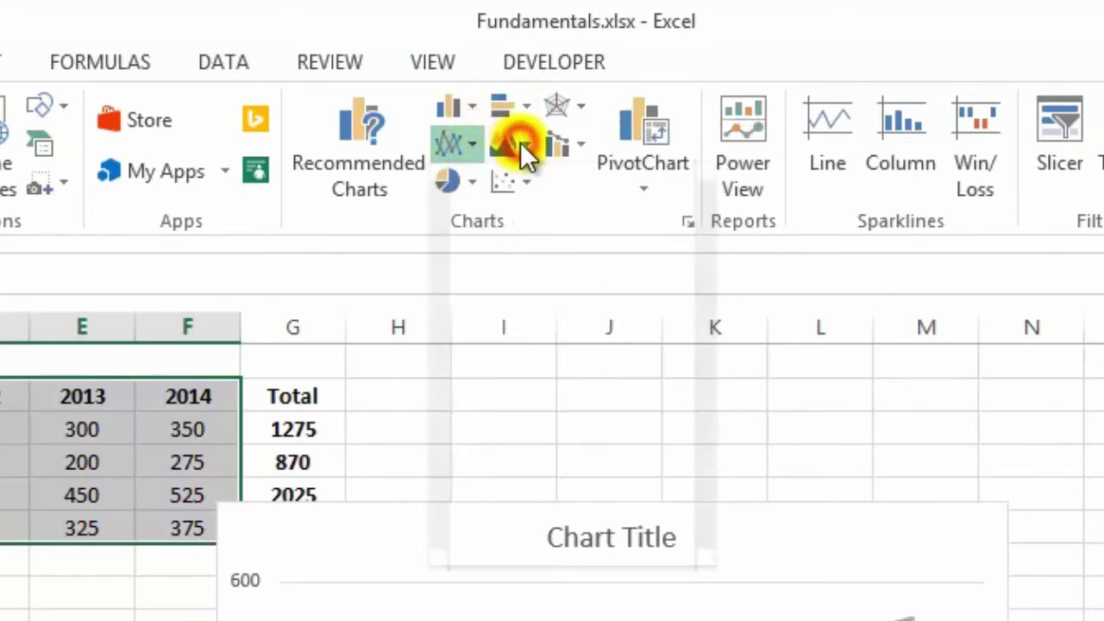
left_click(471, 181)
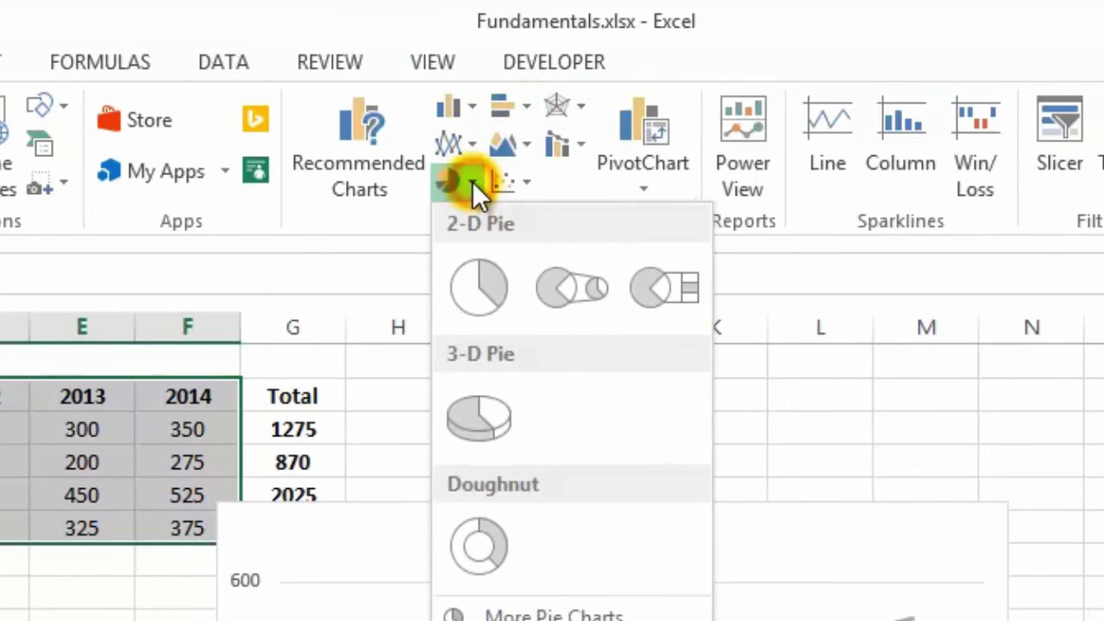
left_click(472, 181)
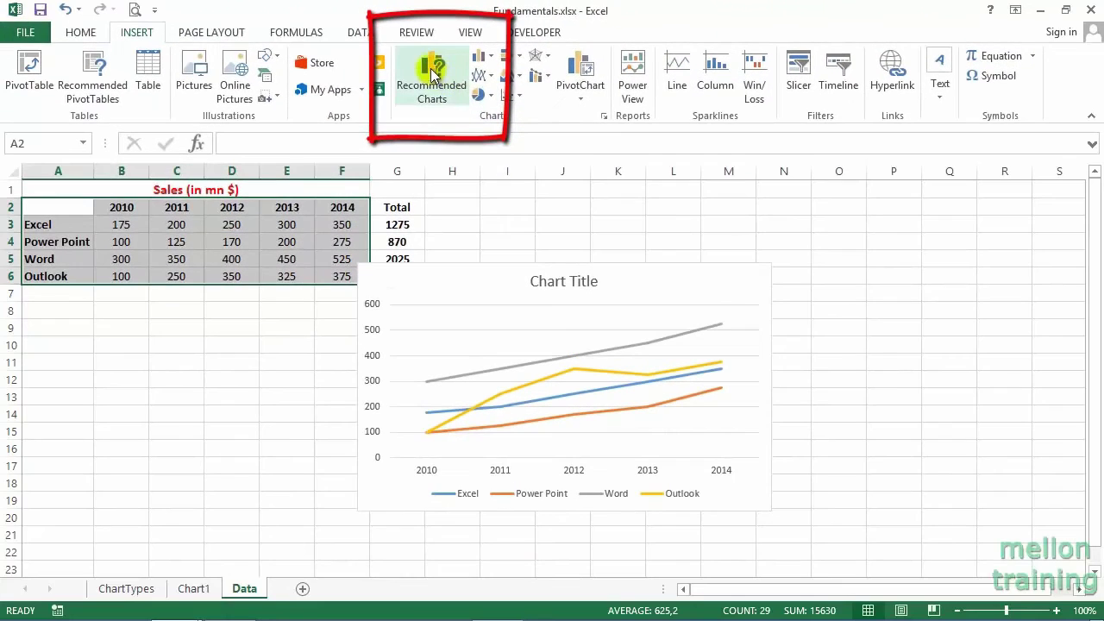
Preview Recommended Charts' Clustered Column, Stacked Area and Stacked Column options, ending on Stacked Column by product
left_click(433, 75)
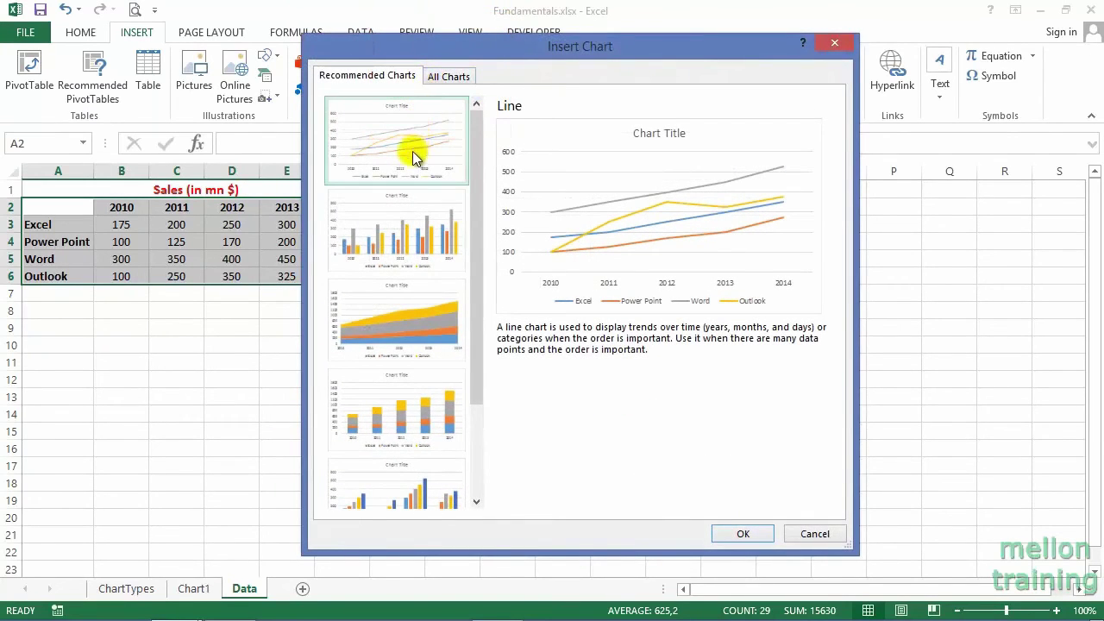
left_click(401, 229)
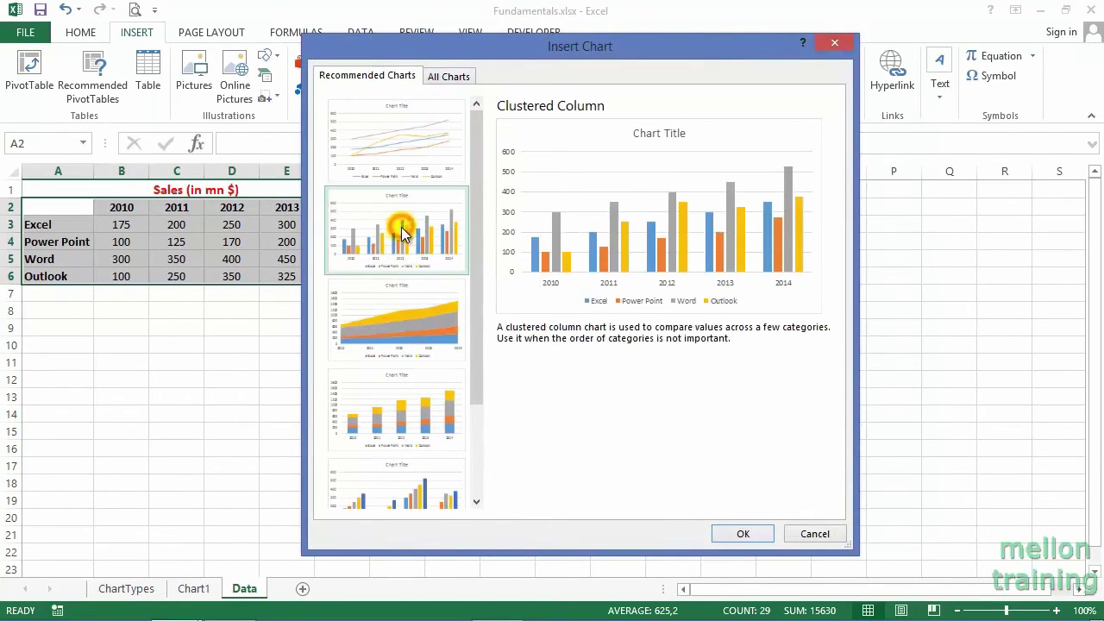
left_click(398, 303)
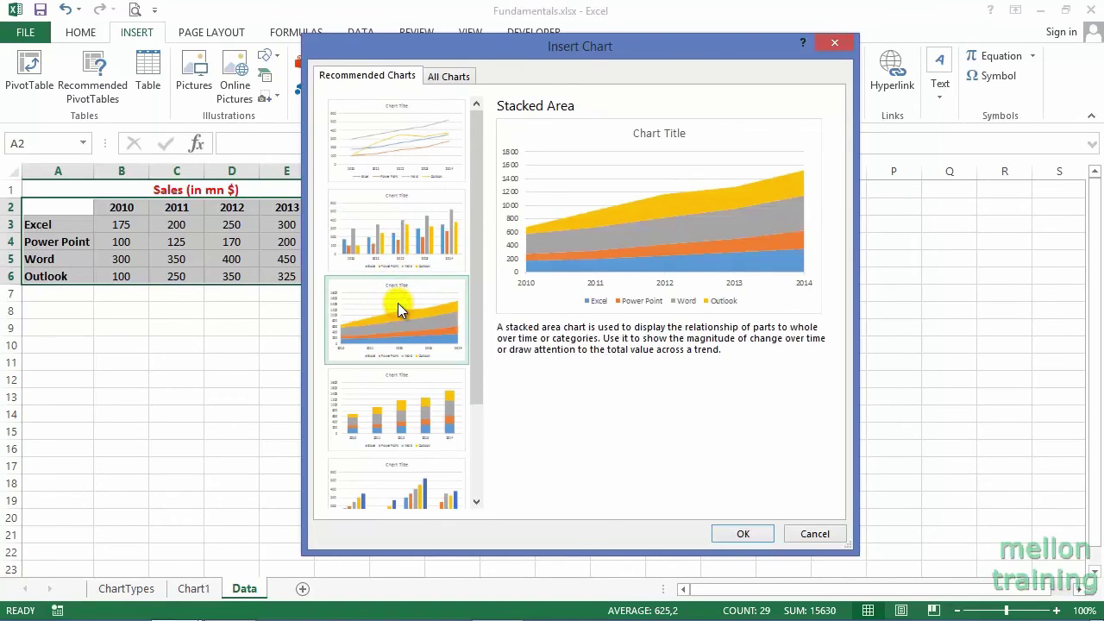
left_click(390, 384)
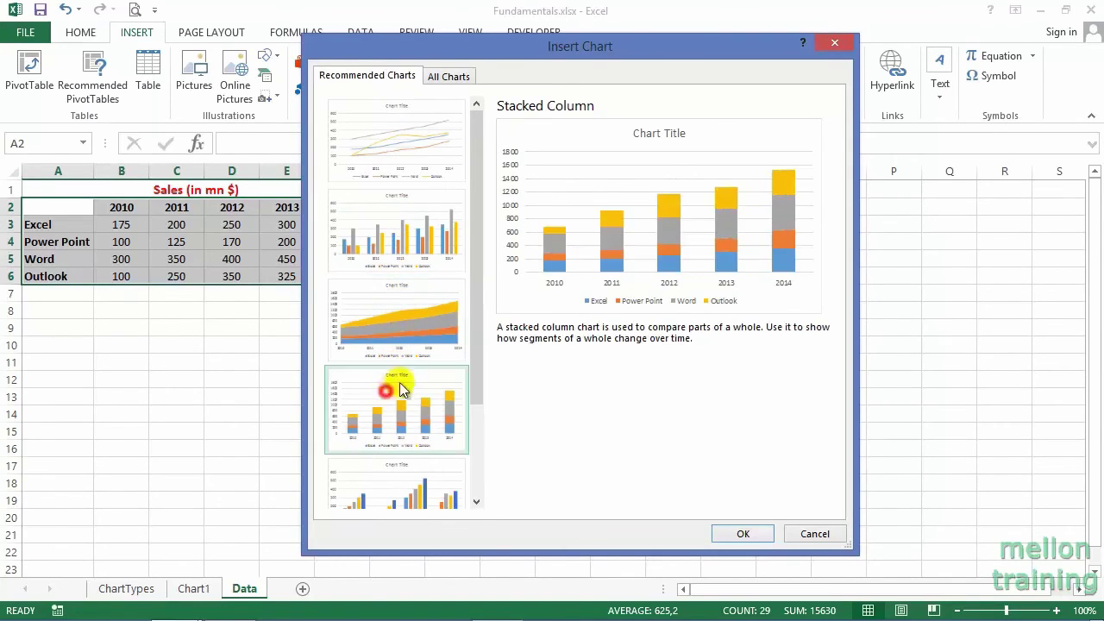
left_click_drag(476, 277, 465, 380)
left_click(418, 371)
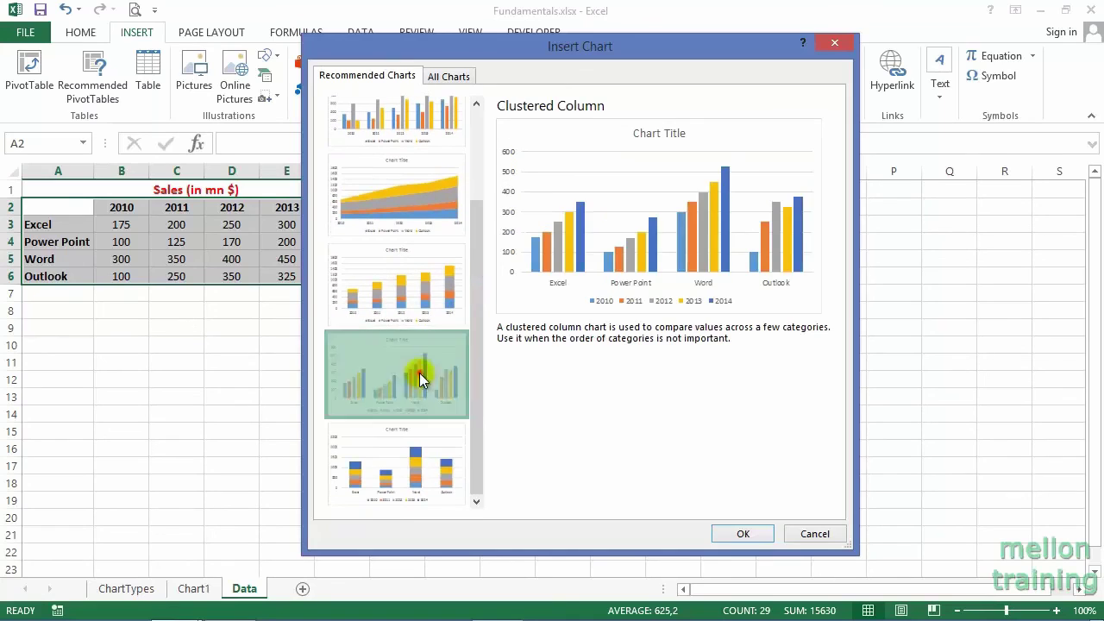
left_click(398, 453)
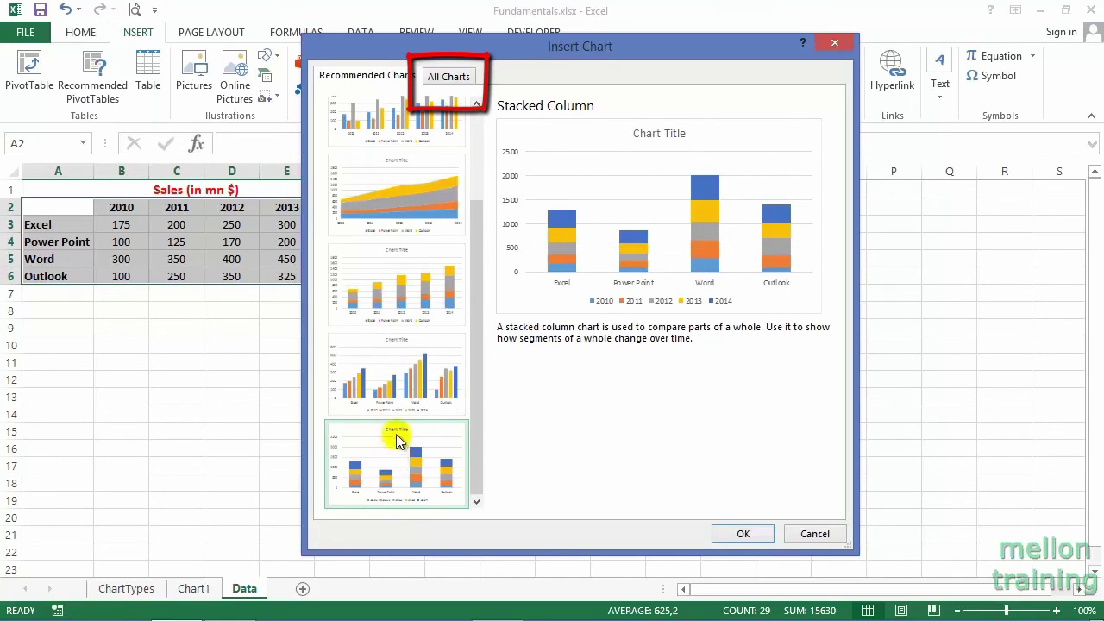
On the All Charts tab, preview the Column, Line, Pie and Bar chart variants of the sales data
left_click(457, 75)
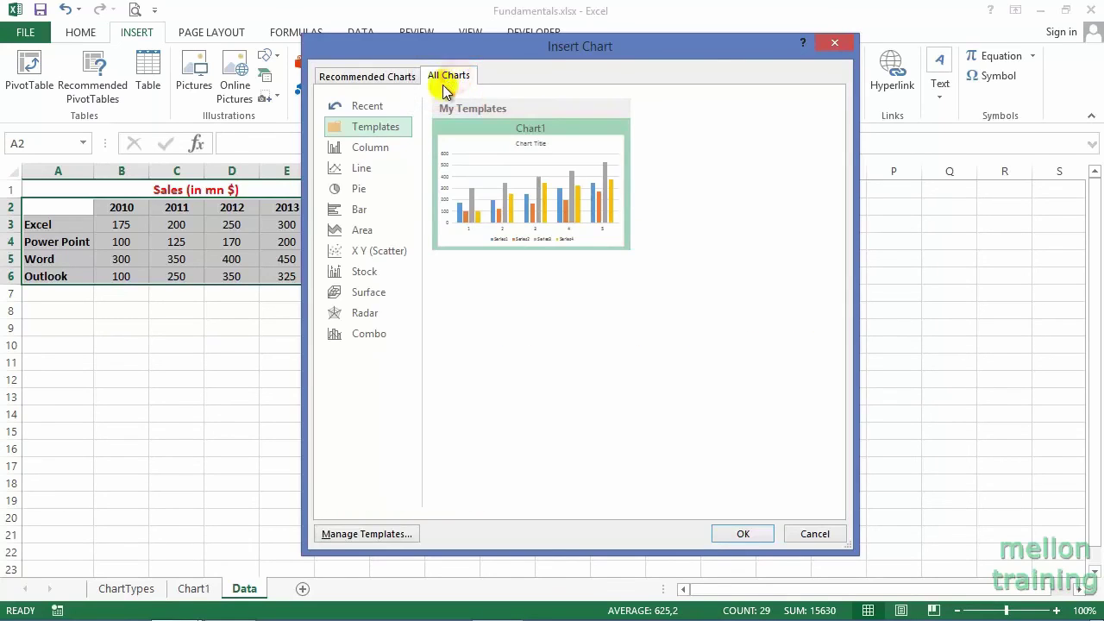
left_click(373, 150)
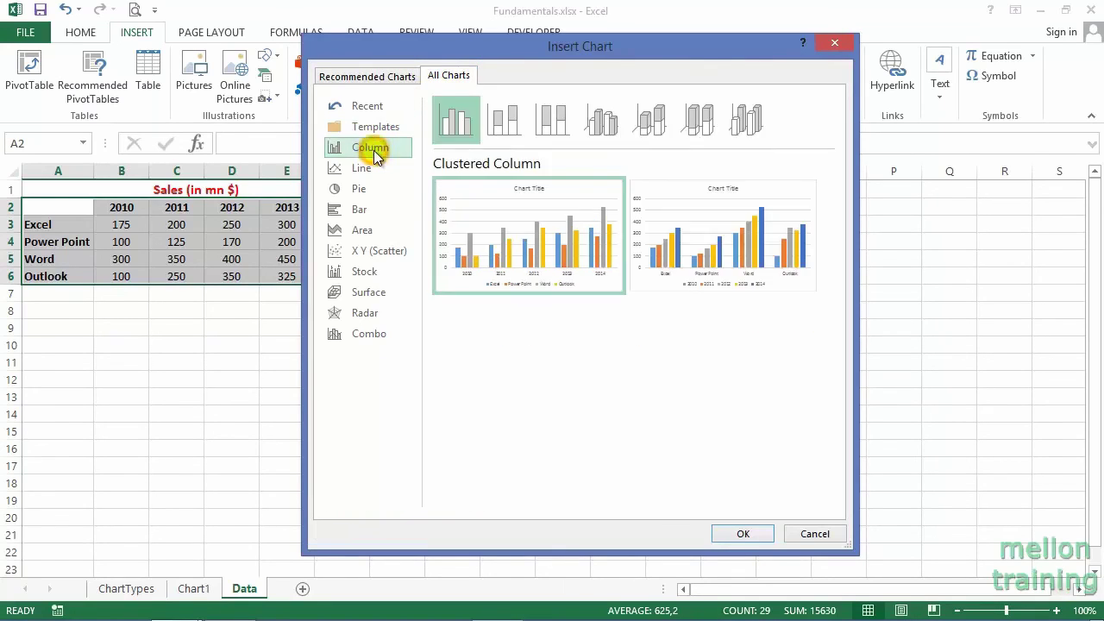
left_click(369, 170)
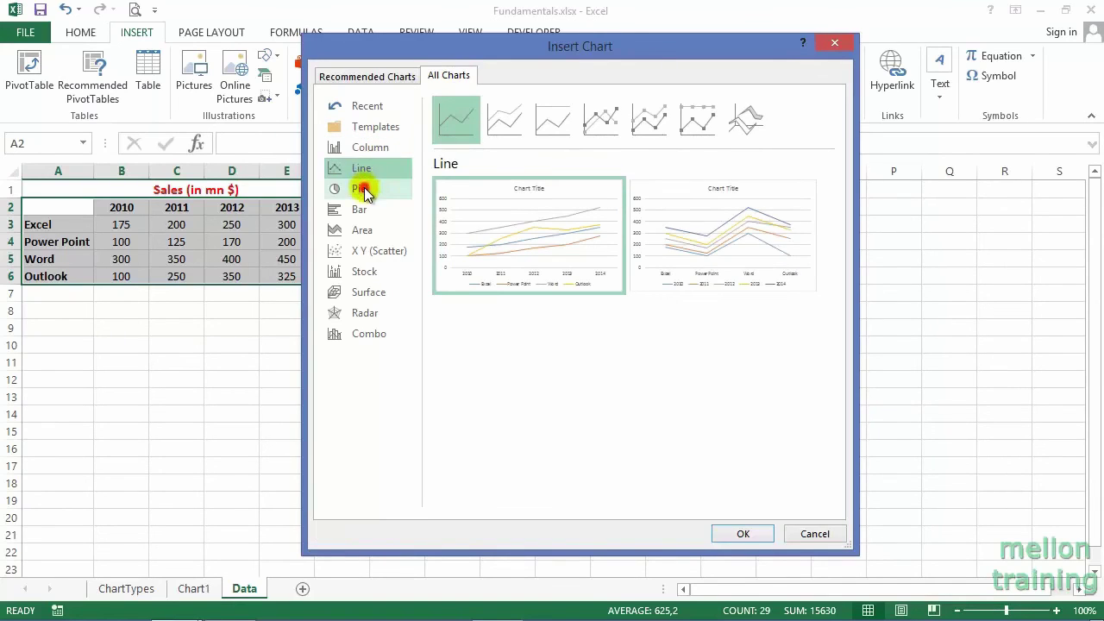
left_click(362, 190)
left_click(366, 212)
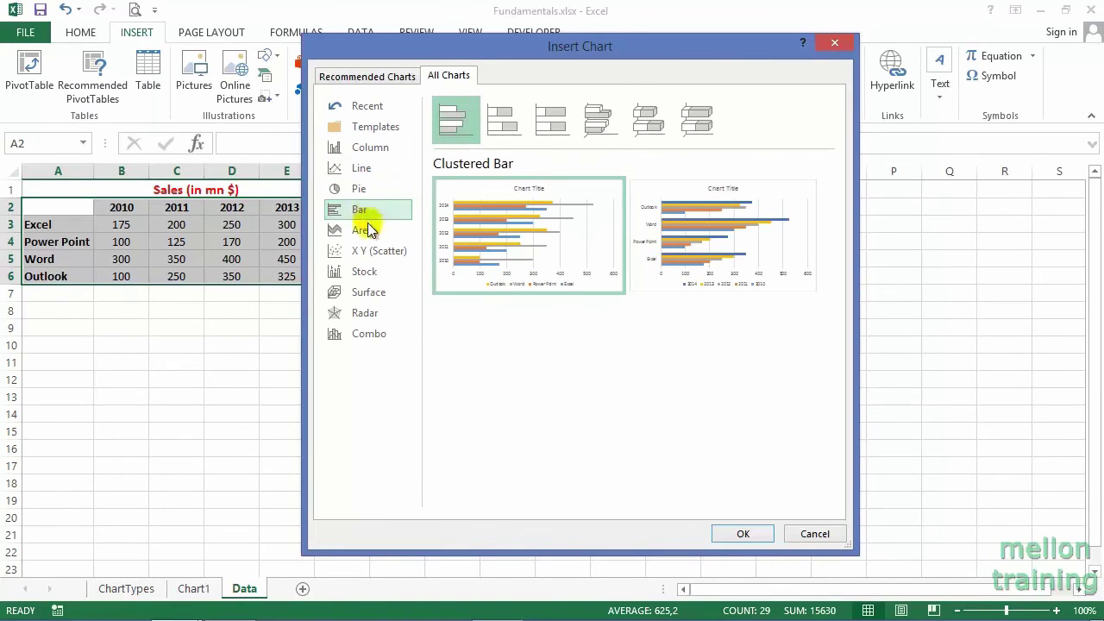